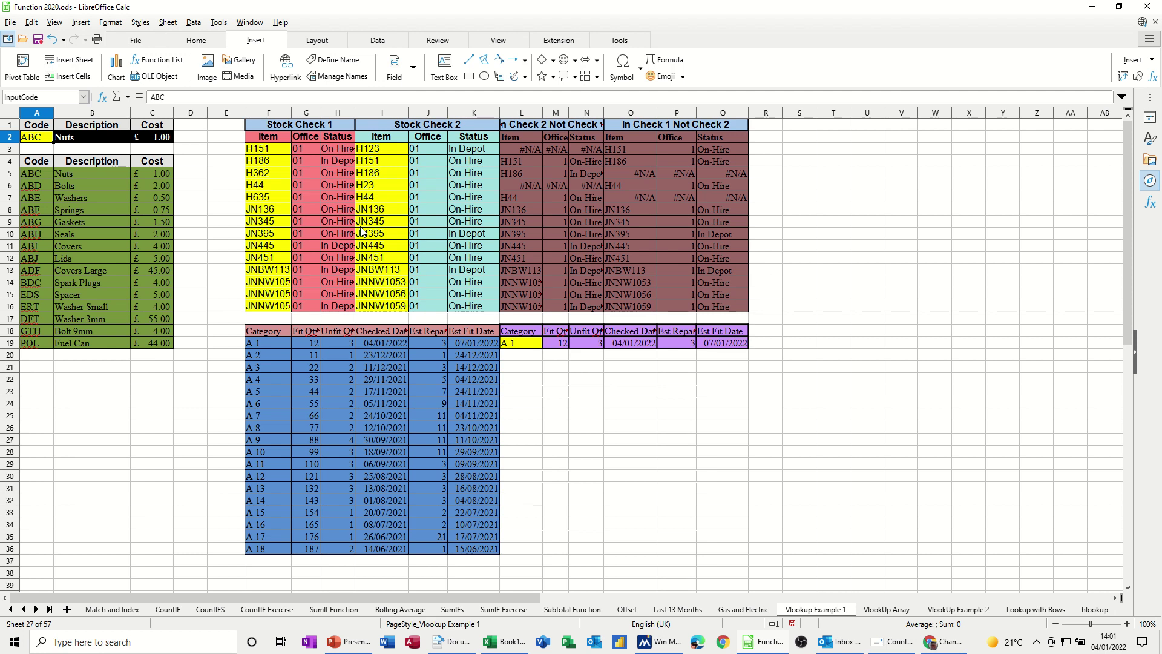
- Review the product_code table, the InputCode cell and B2's lookup, then clear B2:C2
left_click(38, 163)
left_click_drag(37, 163, 152, 342)
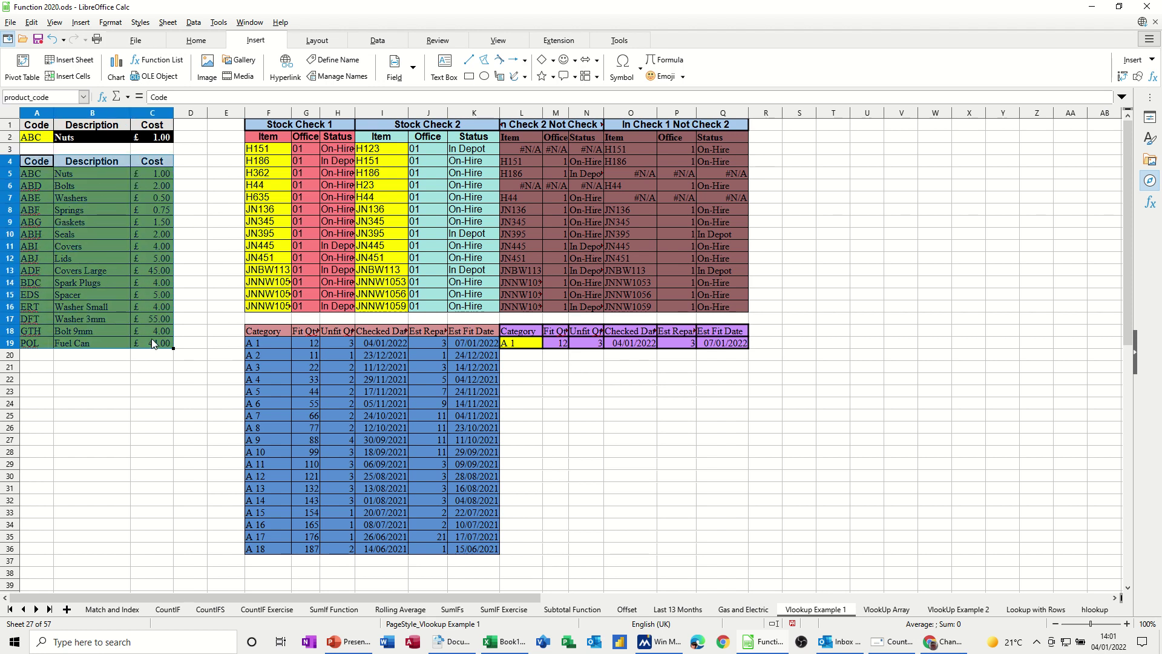
left_click(38, 138)
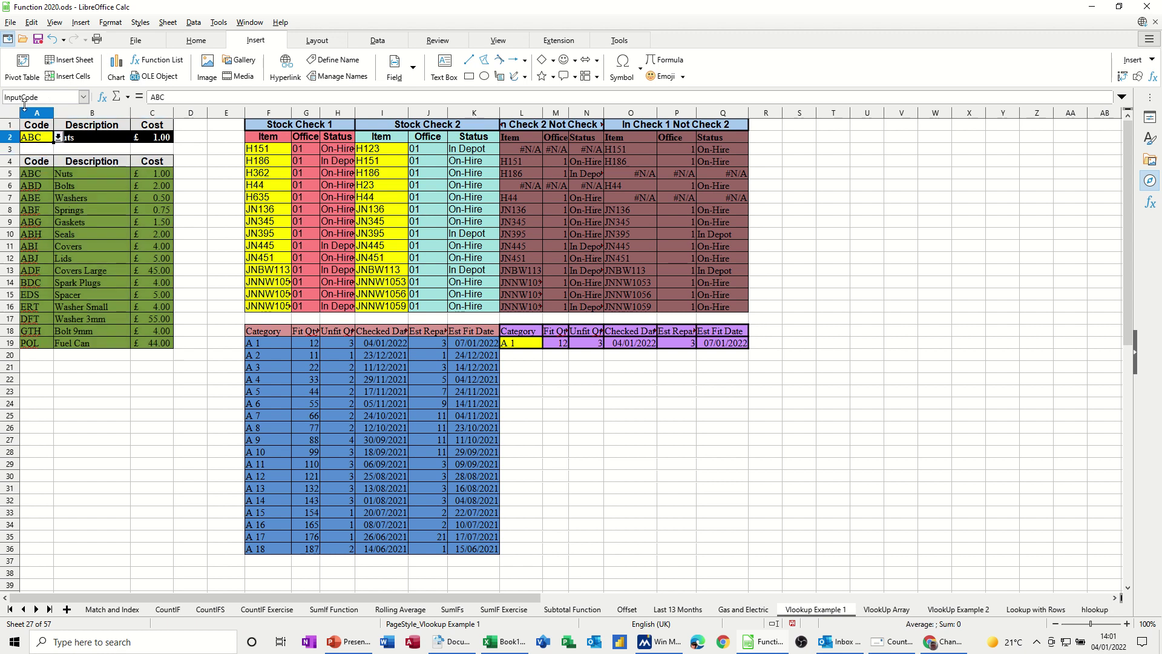
left_click(88, 138)
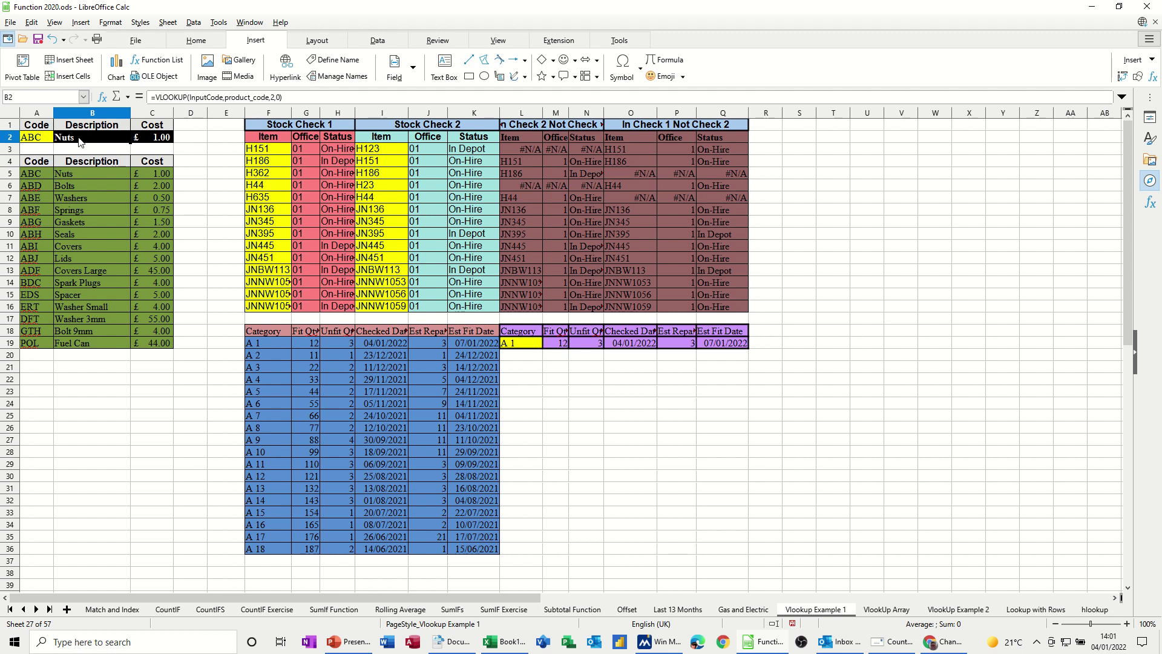
left_click(134, 141, "shift")
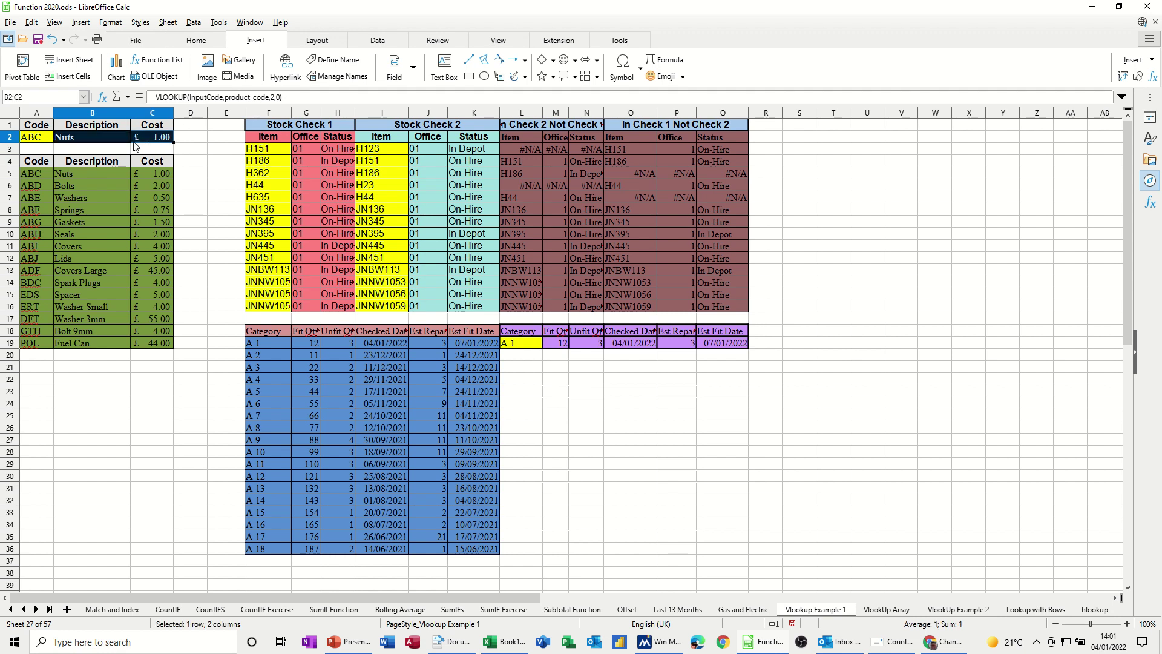
key("Delete")
- Enter =vlookup(inputcode,product_code,2,0) in B2 so it returns Nuts
left_click(89, 141)
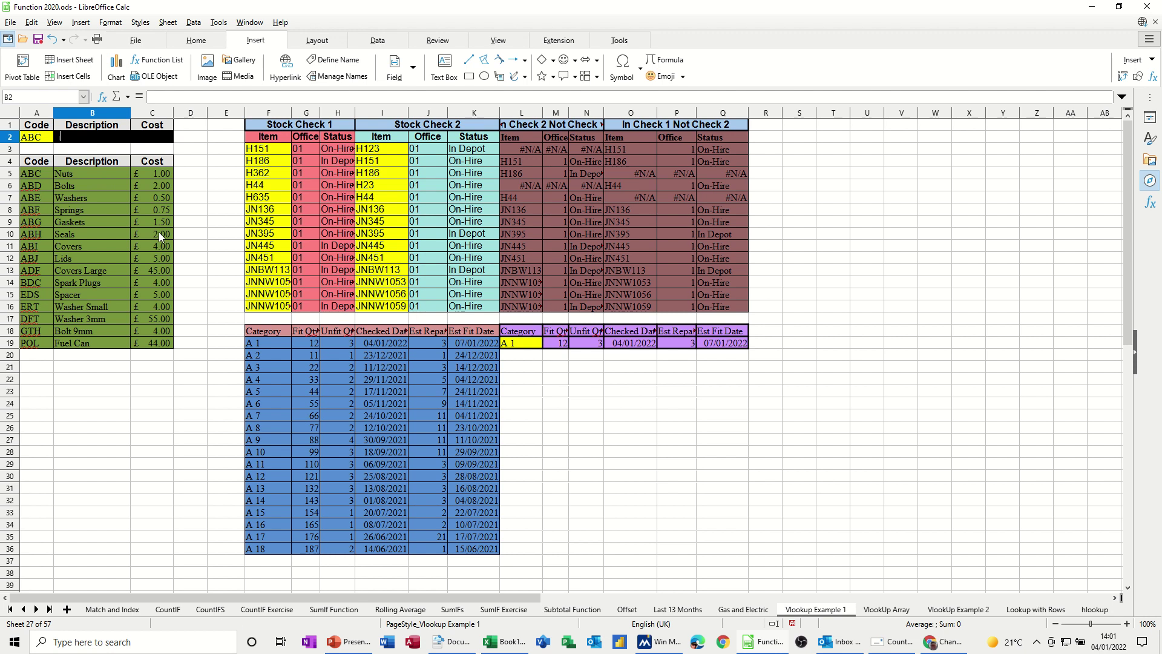
type("=vlookup(")
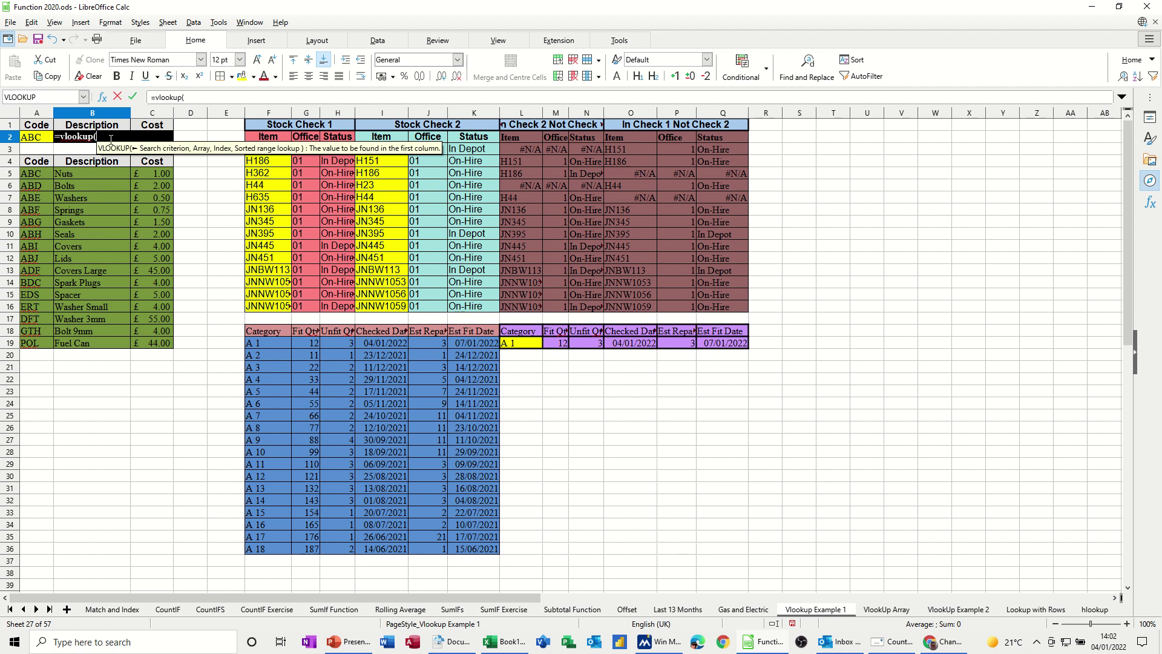
left_click(34, 140)
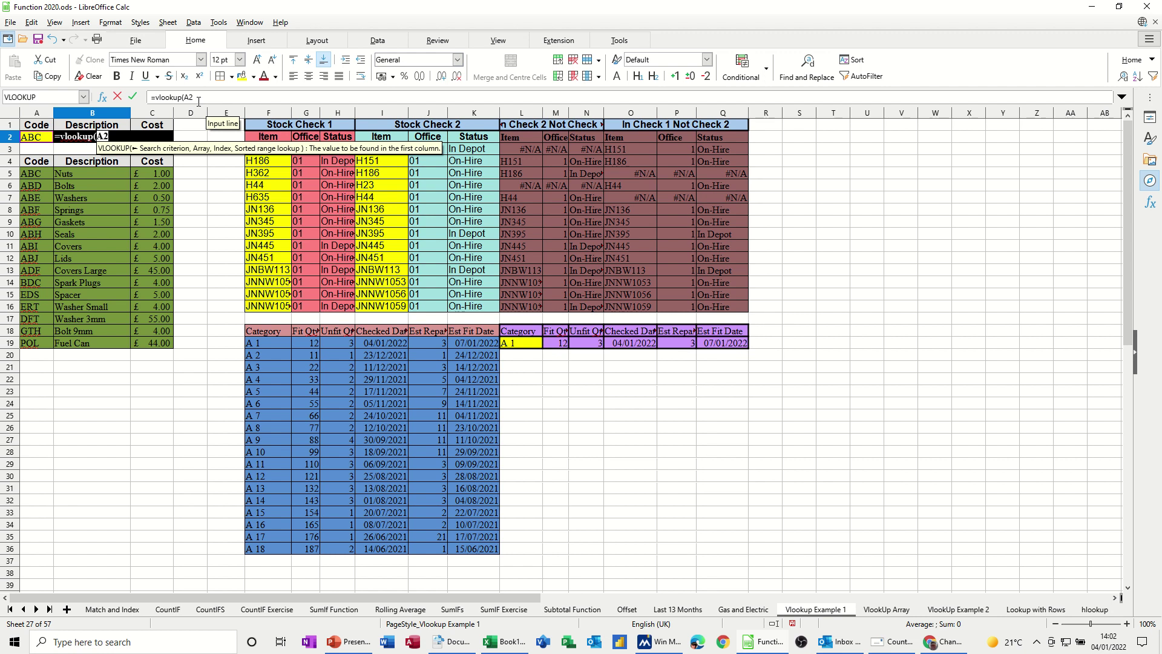
left_click_drag(195, 98, 185, 99)
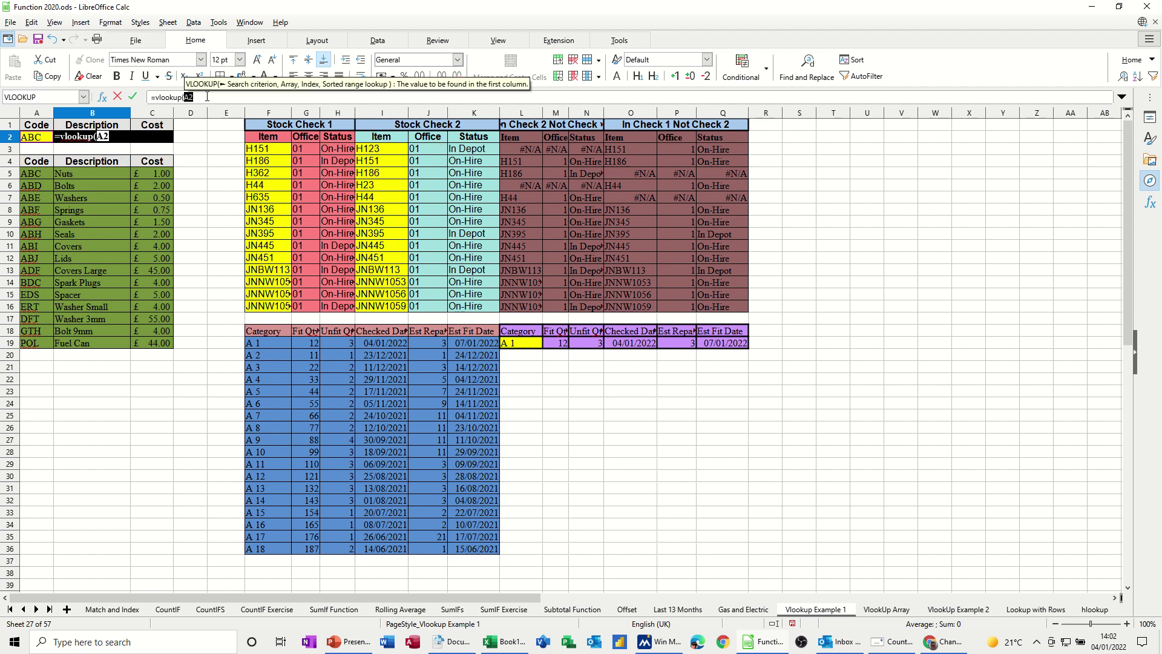
key("Left")
type("input")
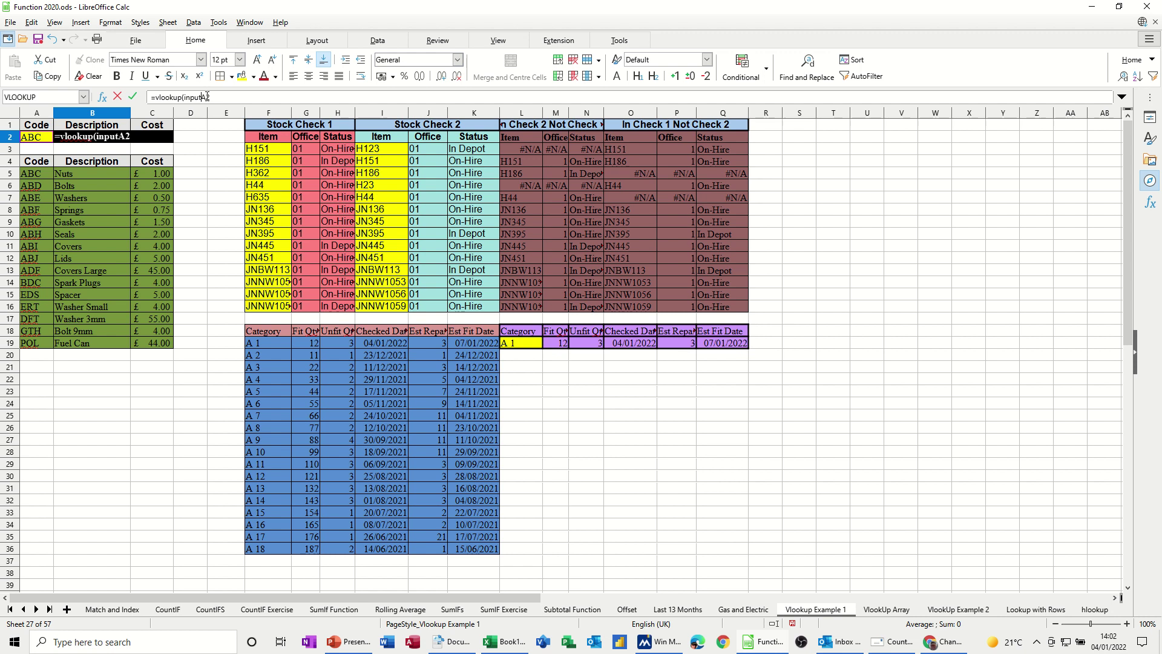
key("Delete")
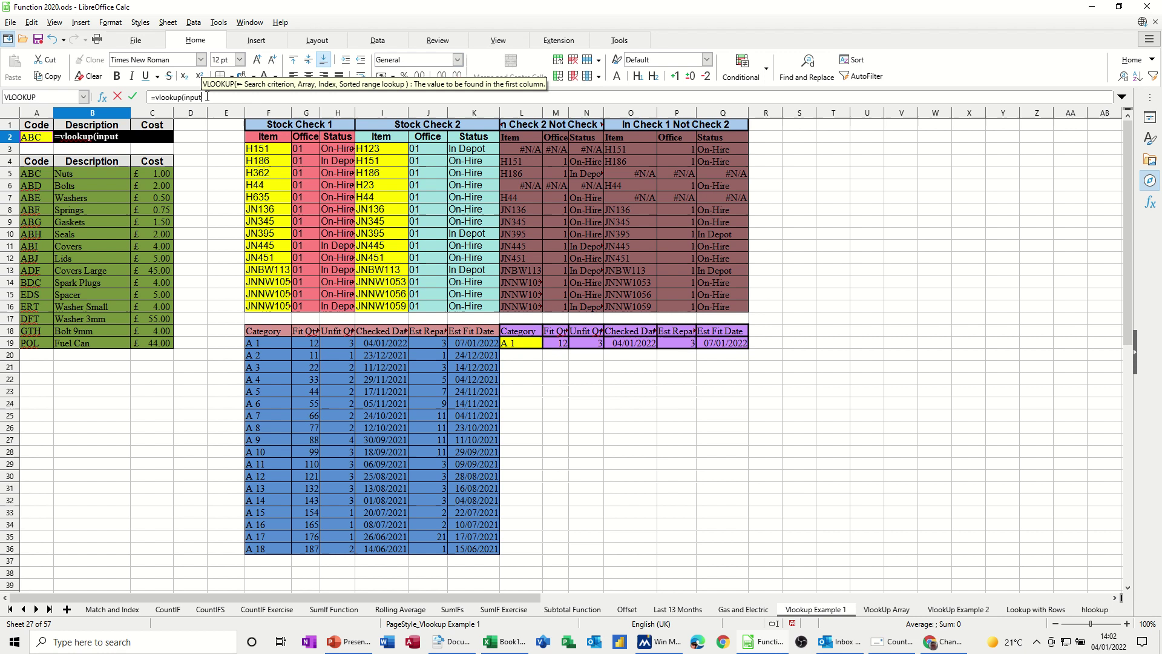
type("code")
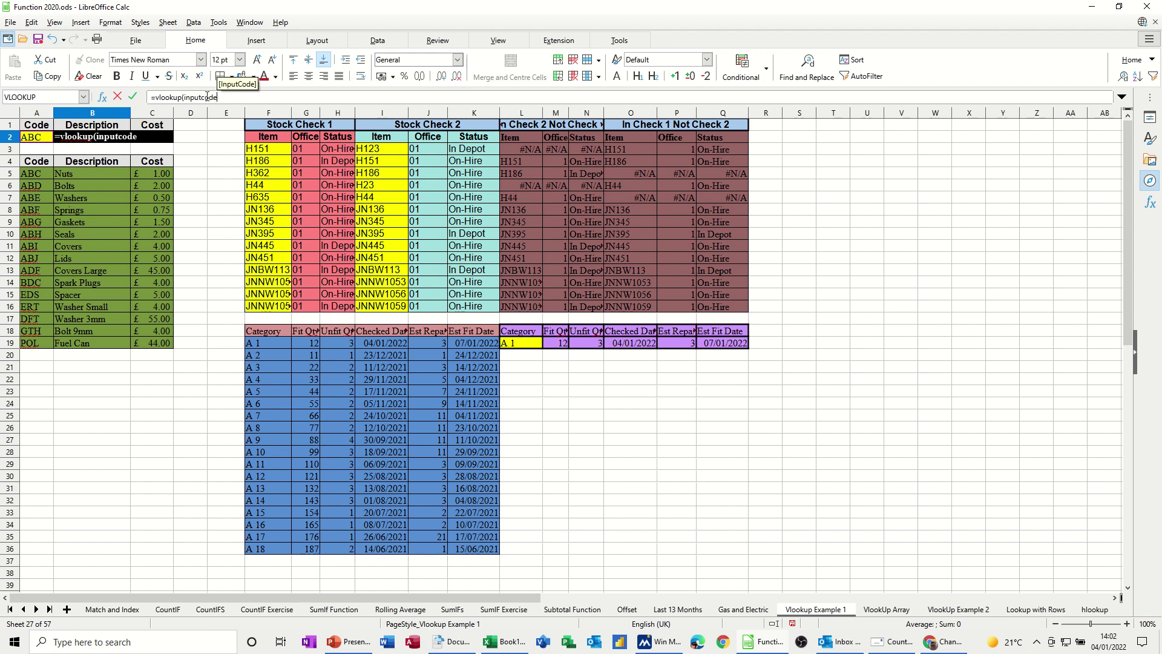
type(",")
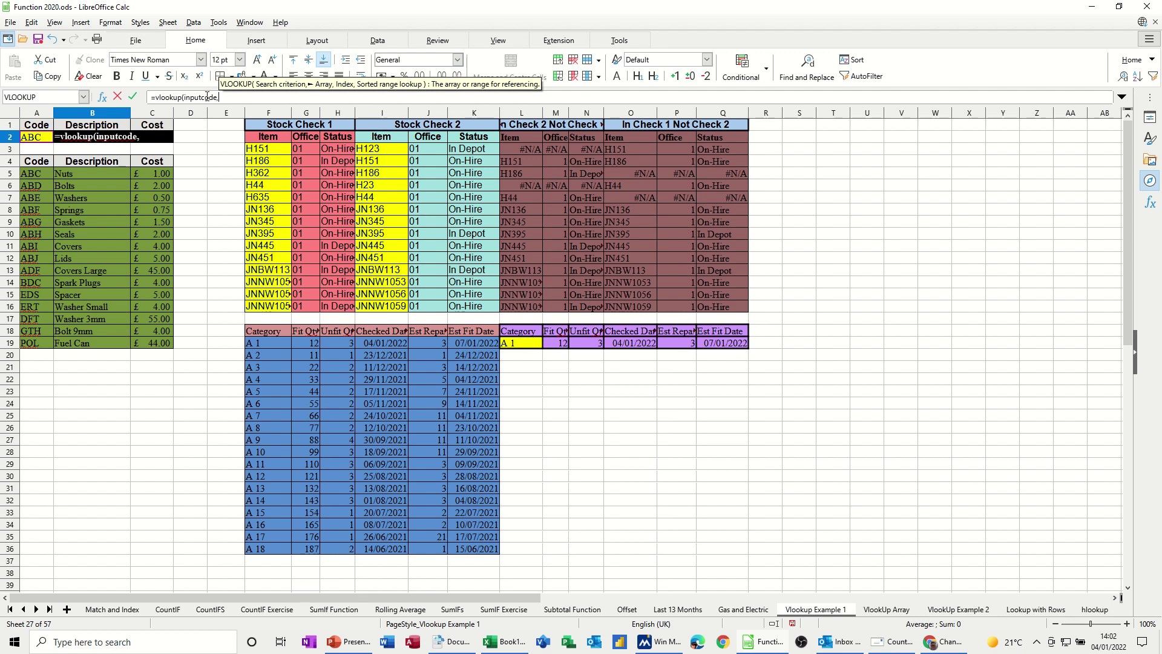
type("pr")
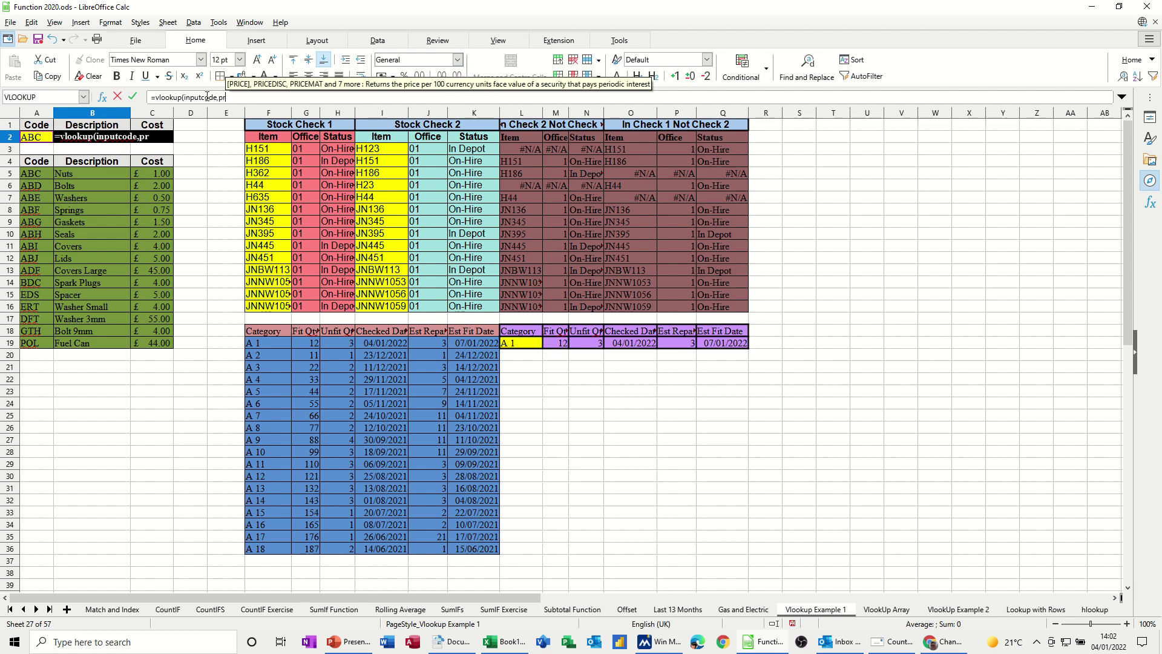
type("oduct_")
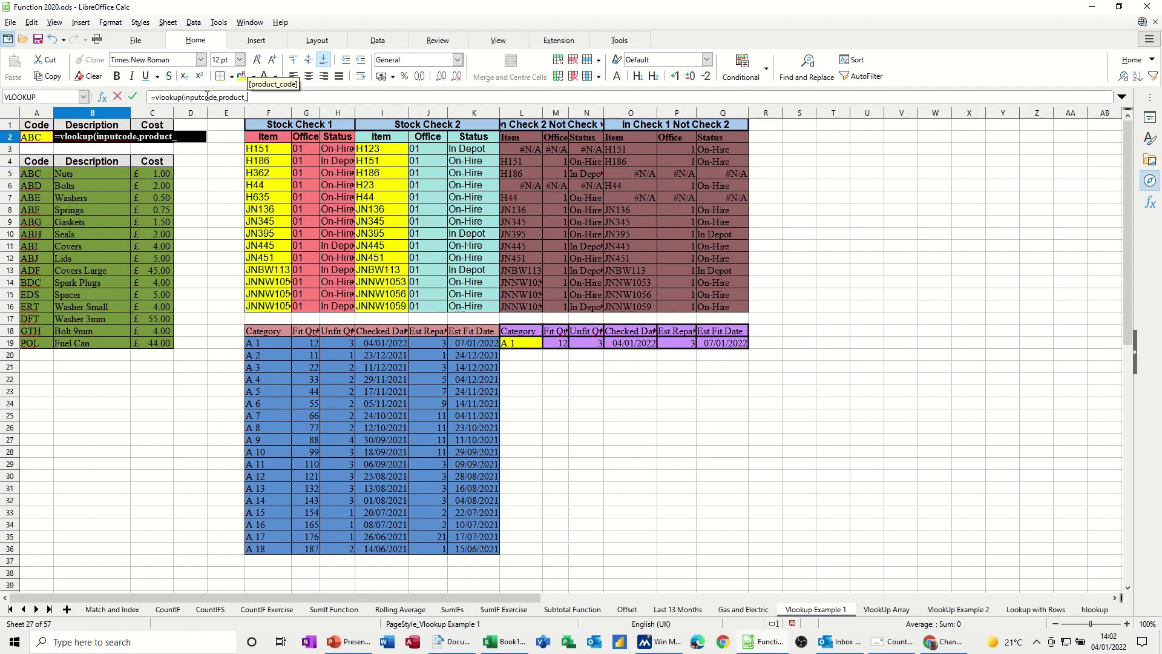
type("code,")
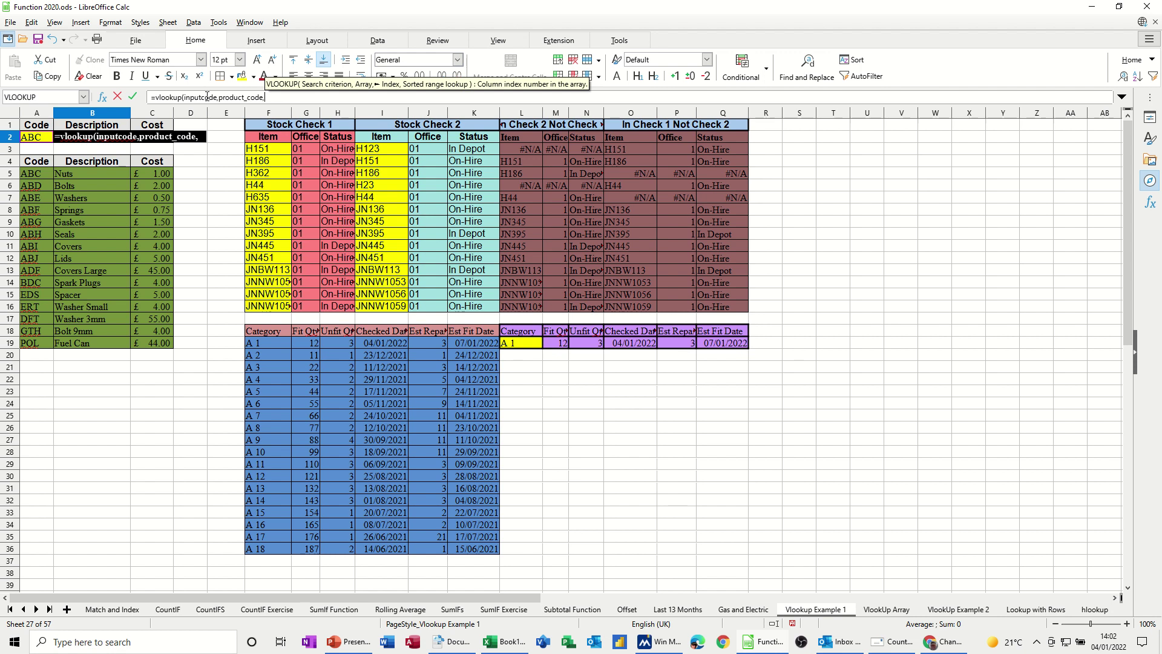
type("2")
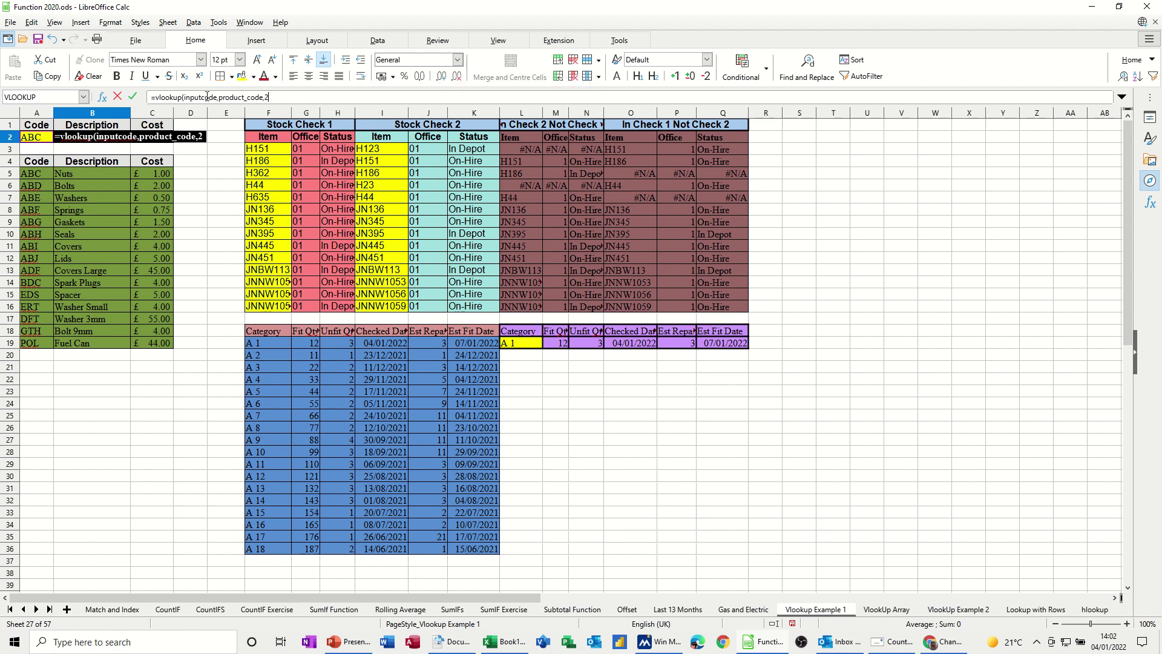
type(",0)")
left_click(134, 96)
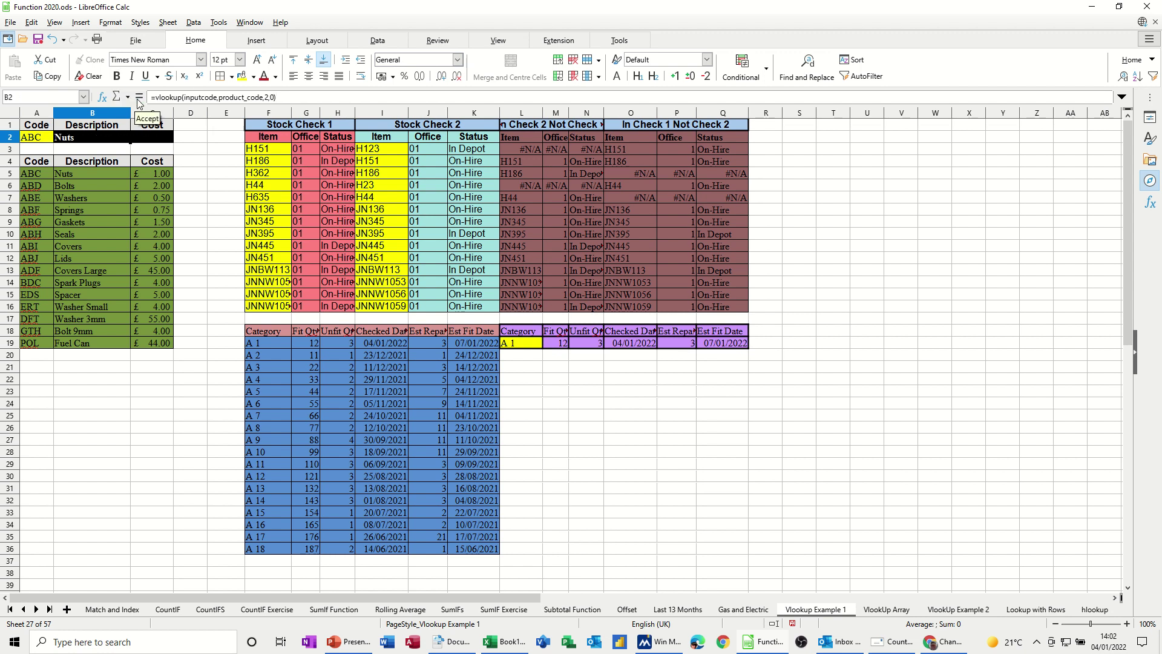
- Pick ABG from A2's code list so B2 now shows Gaskets
left_click(47, 141)
left_click(58, 137)
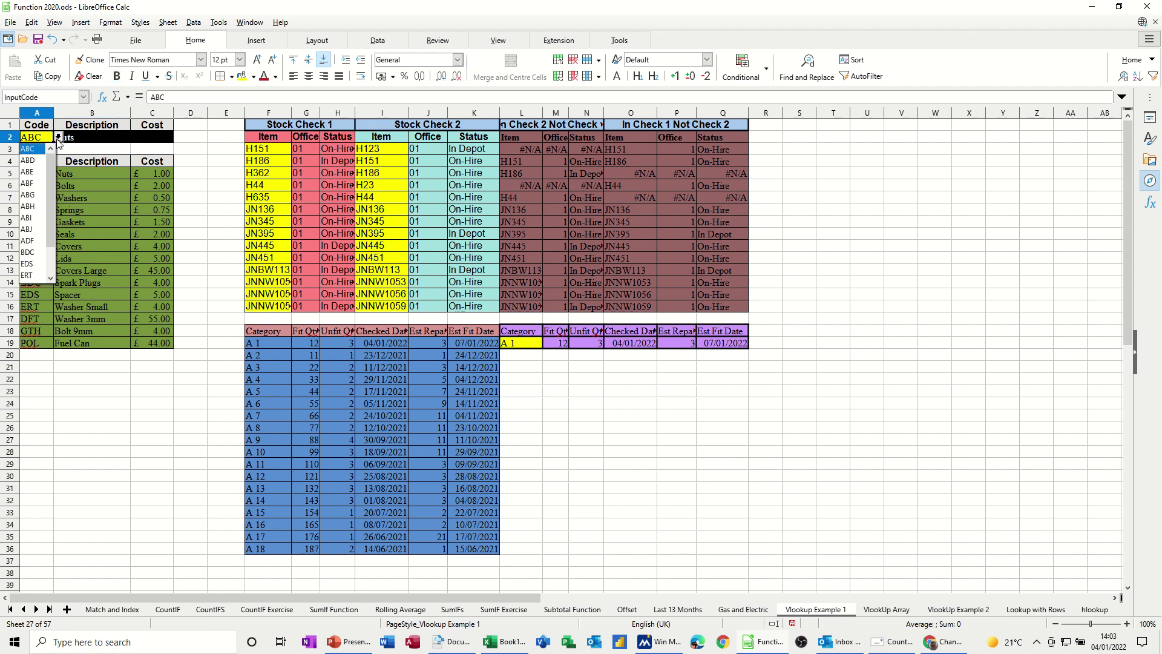
left_click(31, 194)
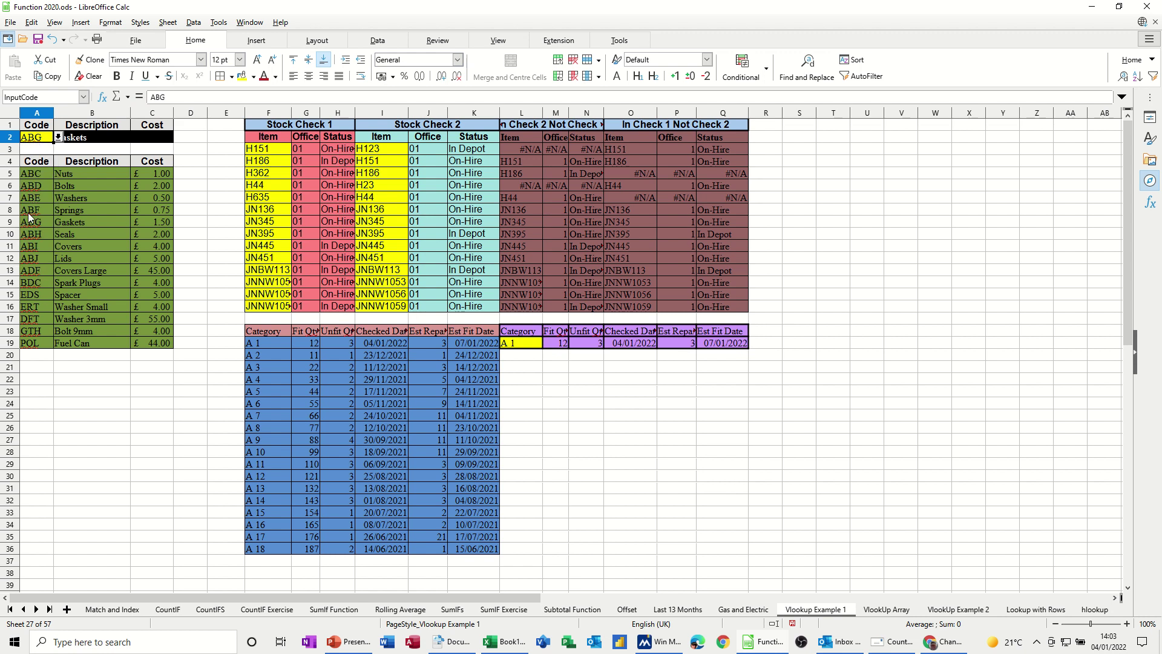
left_click(72, 137)
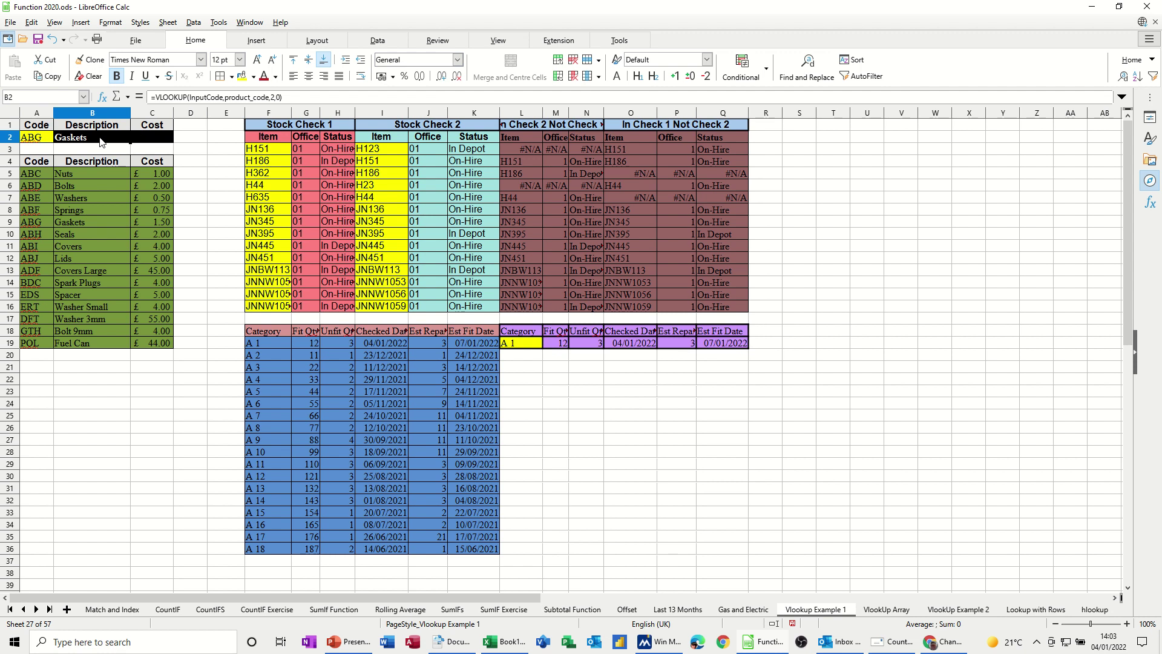
- Copy B2's lookup into C2 and change its column index to 3
left_click_drag(129, 143, 152, 142)
left_click(152, 140)
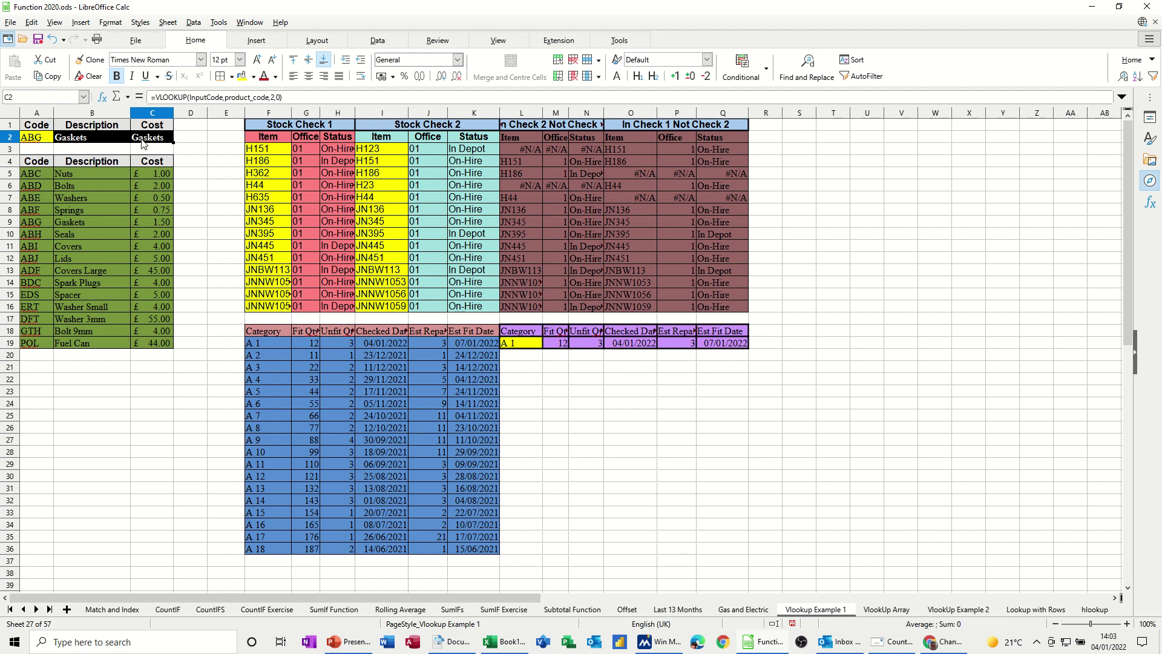
left_click(276, 98)
key("shift+End")
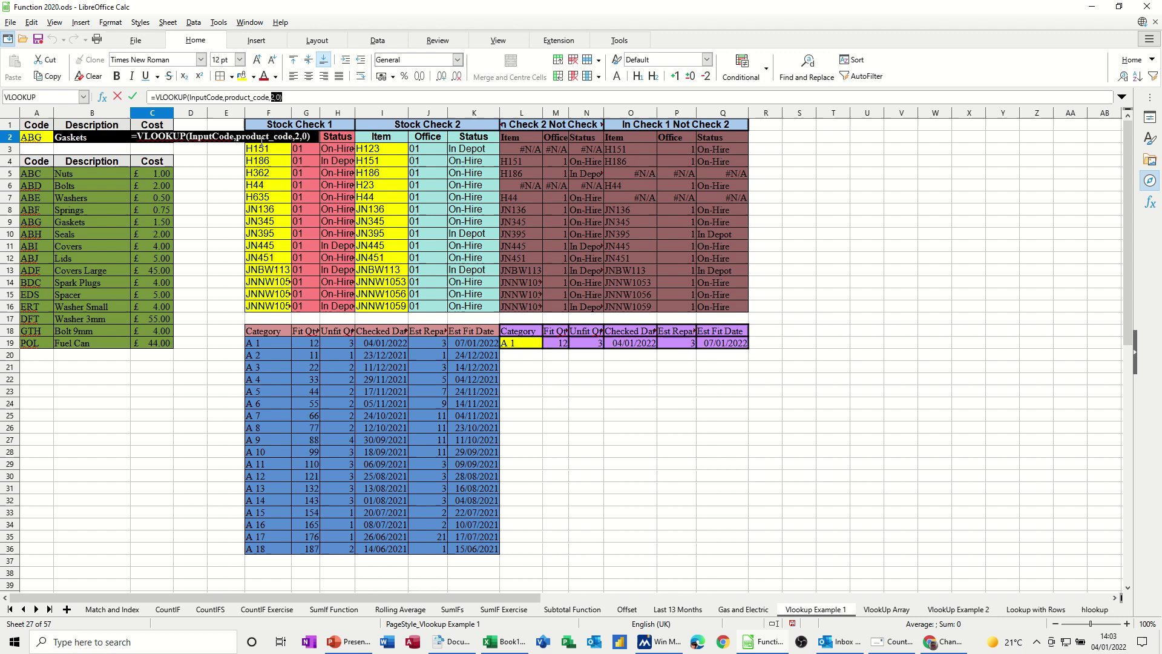
left_click(275, 97)
type("3")
left_click(133, 96)
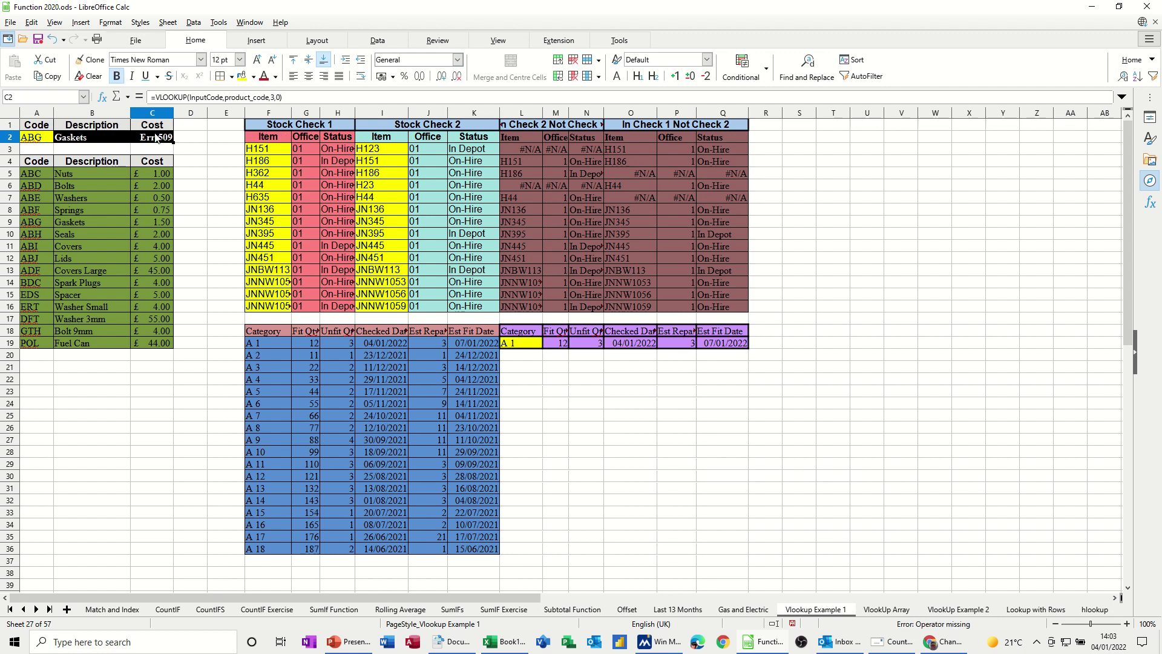
- Correct C2's column index to 3 and format the £1.50 cost as currency
left_click(293, 98)
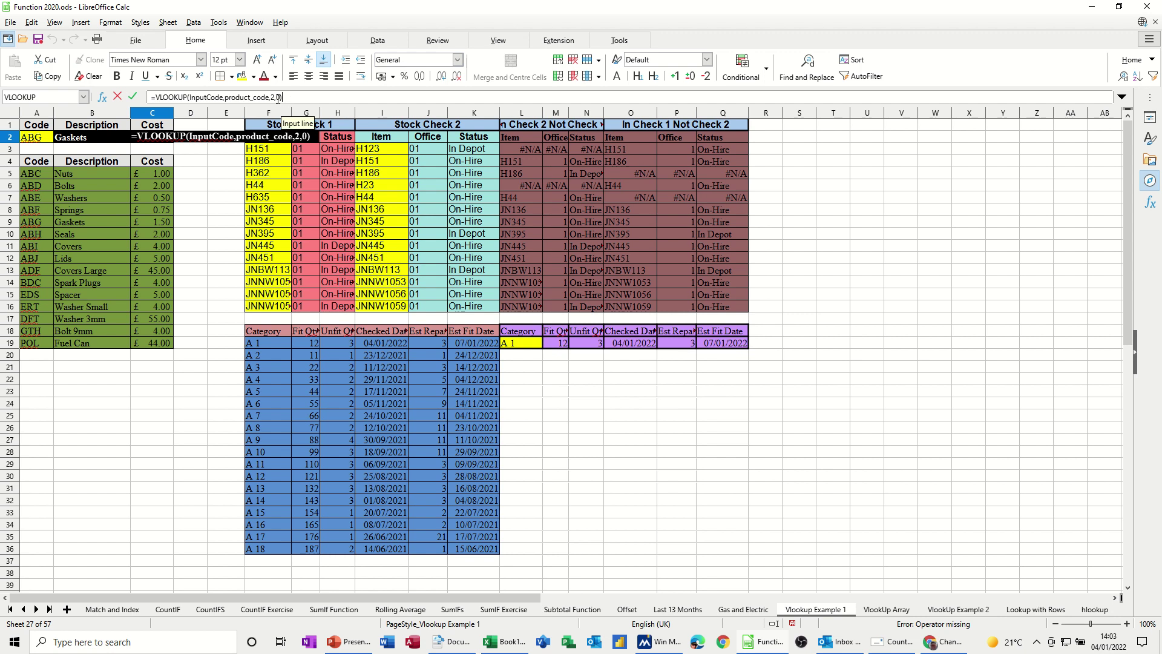
double_click(275, 97)
type("3")
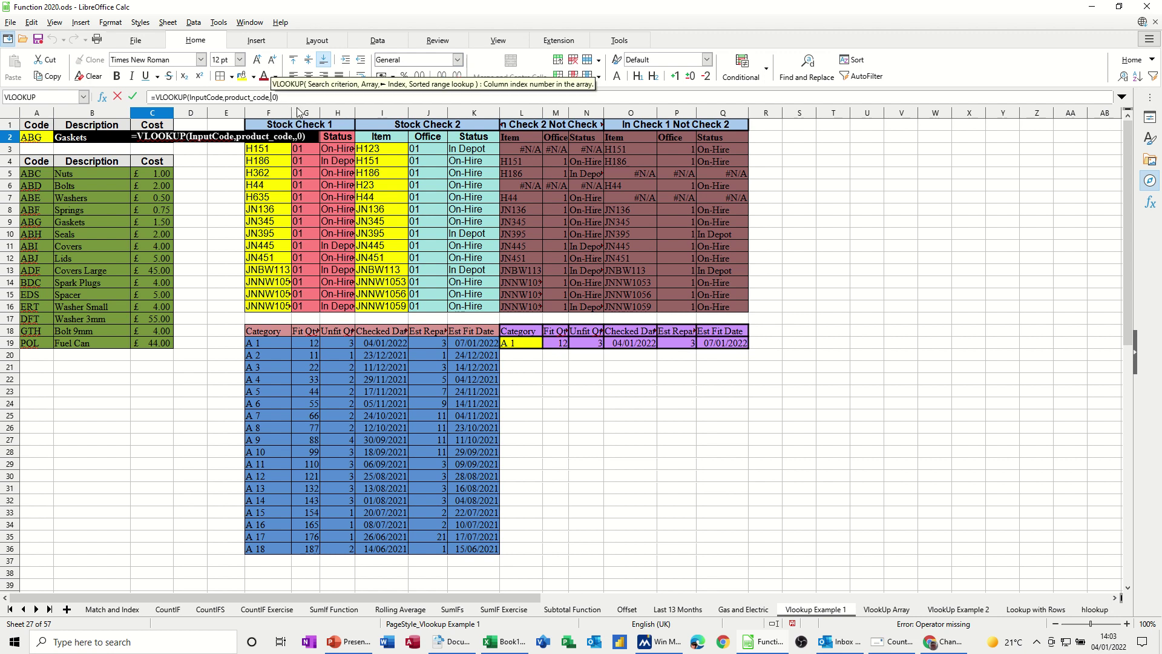
left_click(133, 97)
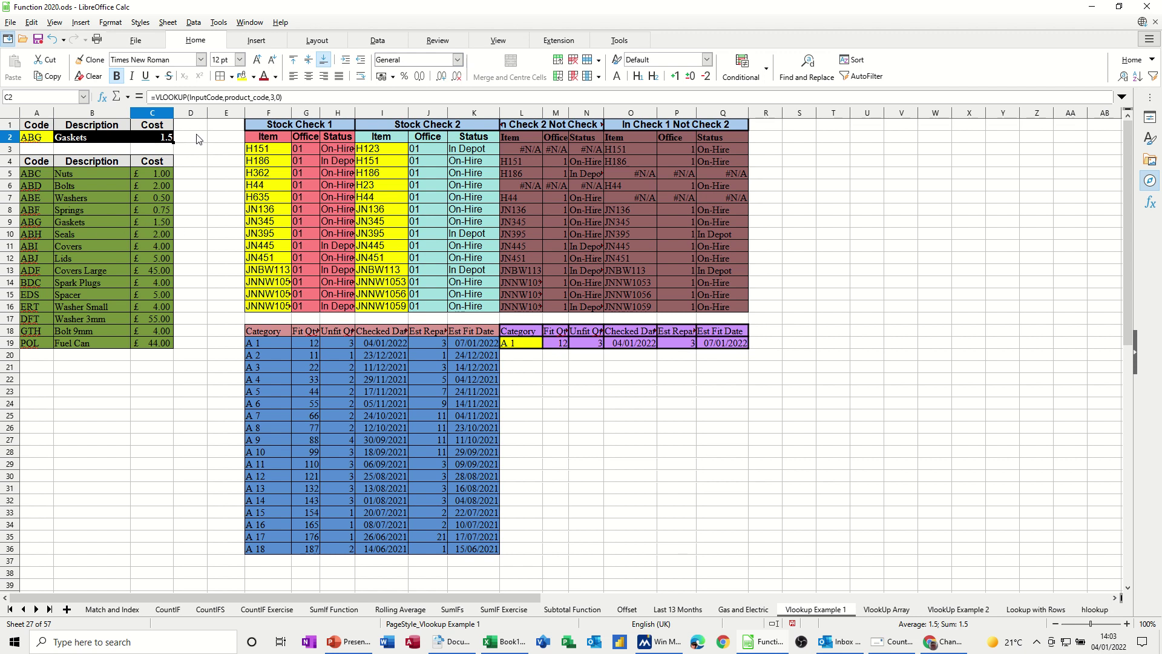
left_click(381, 76)
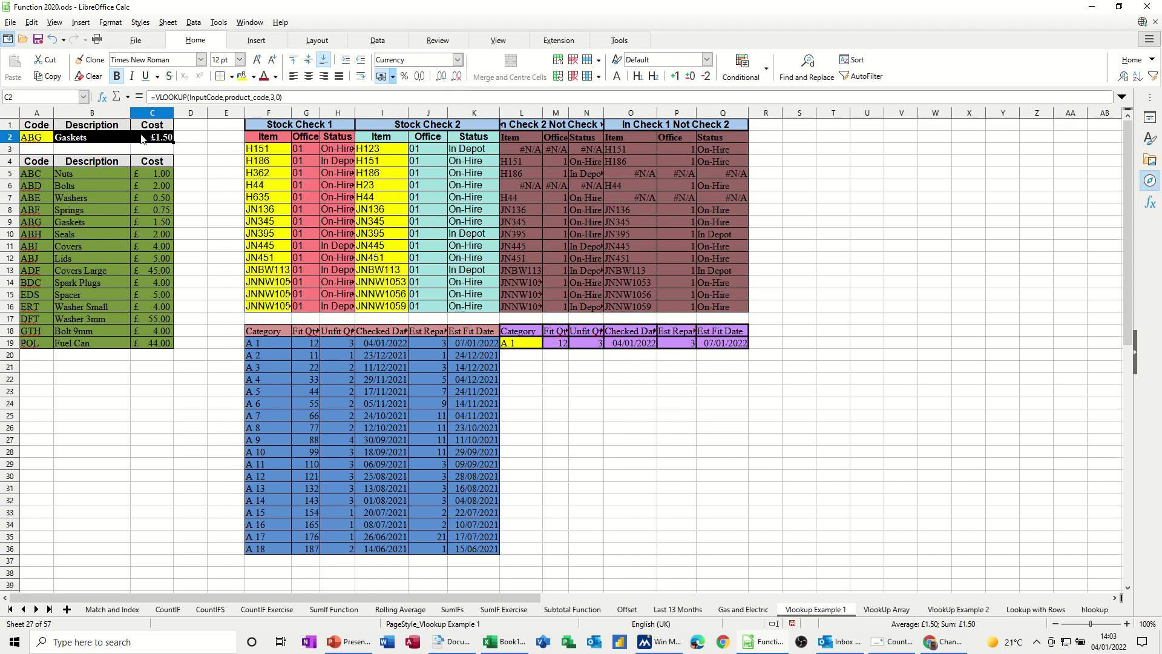
left_click(76, 139)
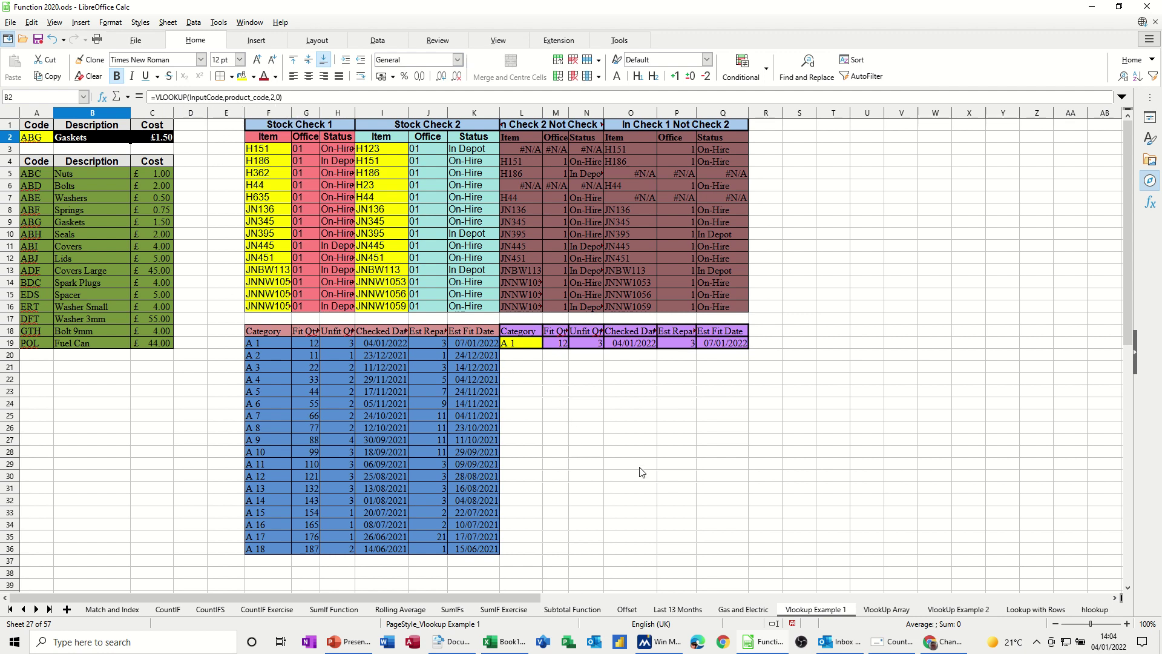
left_click(1089, 610)
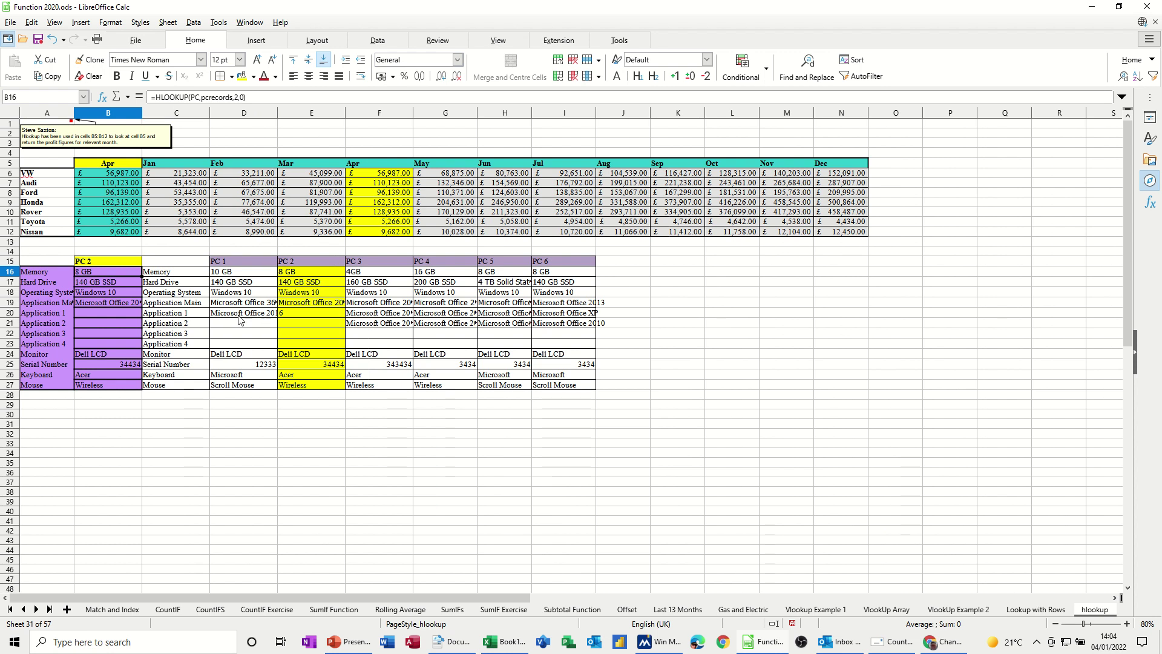
left_click(126, 263)
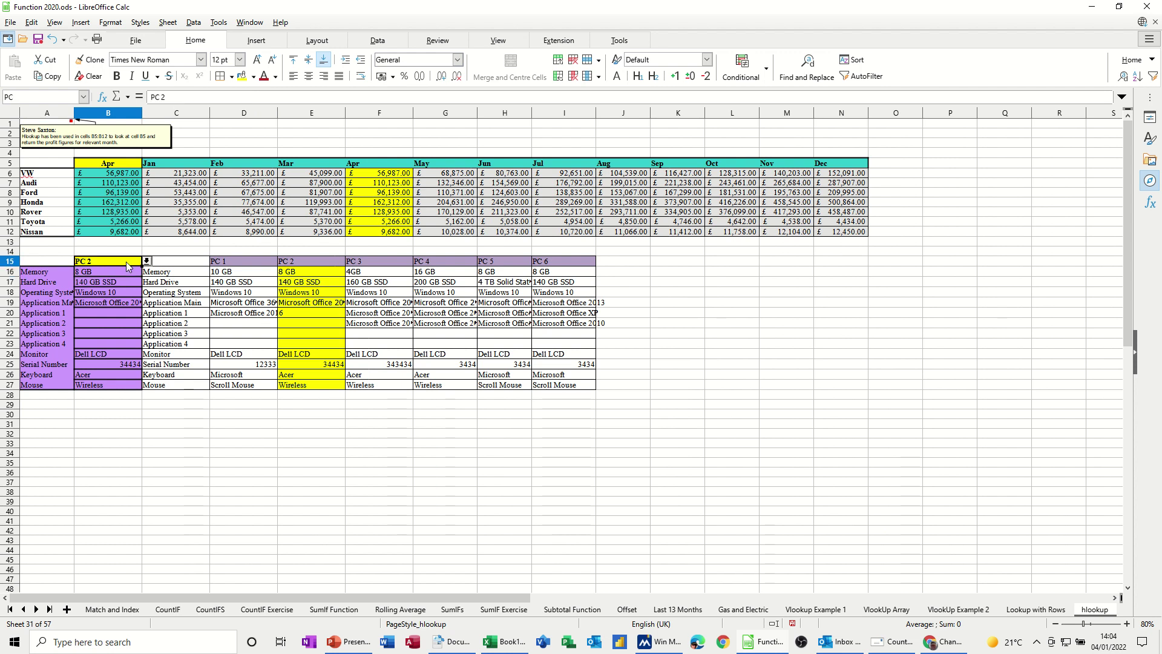
left_click(147, 261)
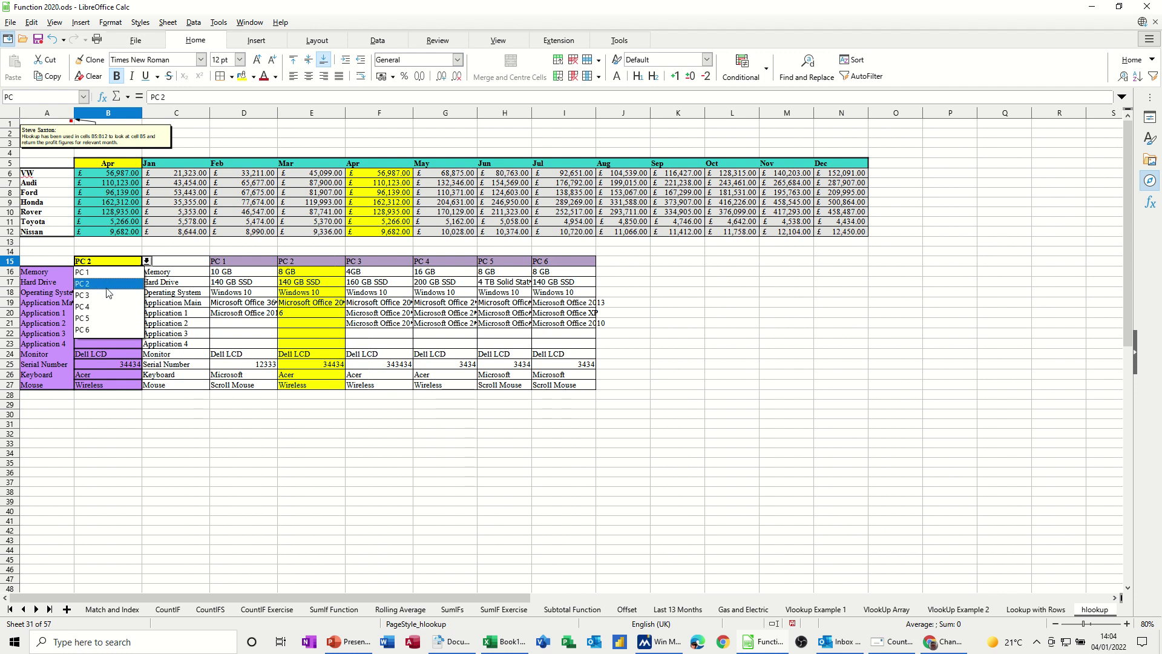
left_click(111, 307)
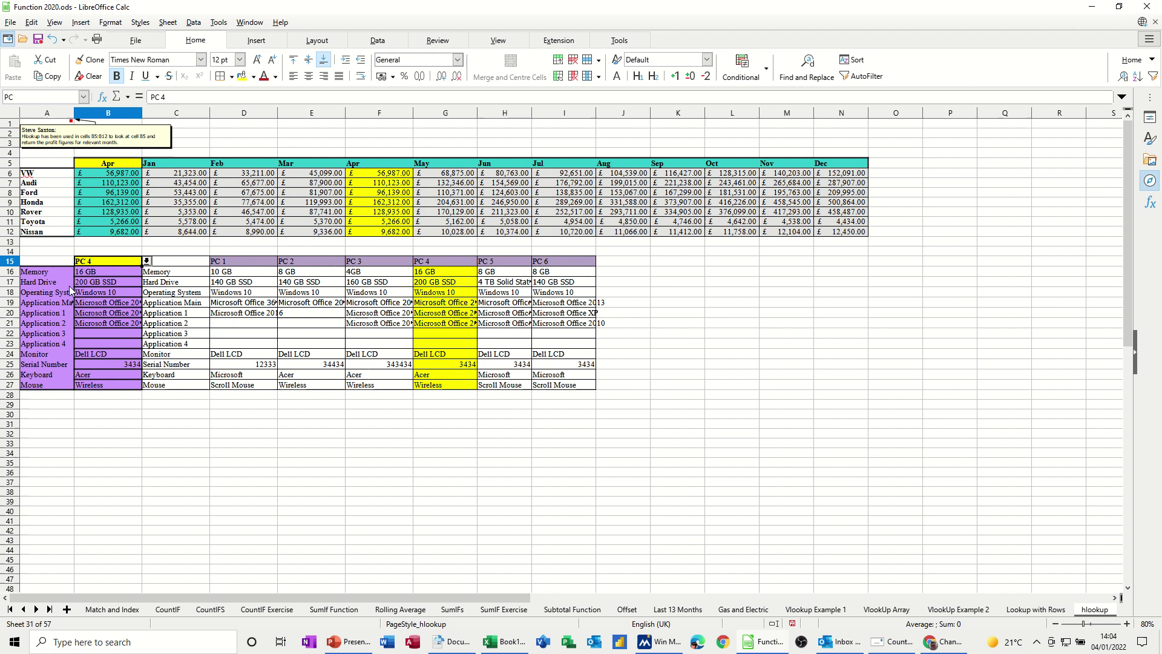
left_click(90, 275)
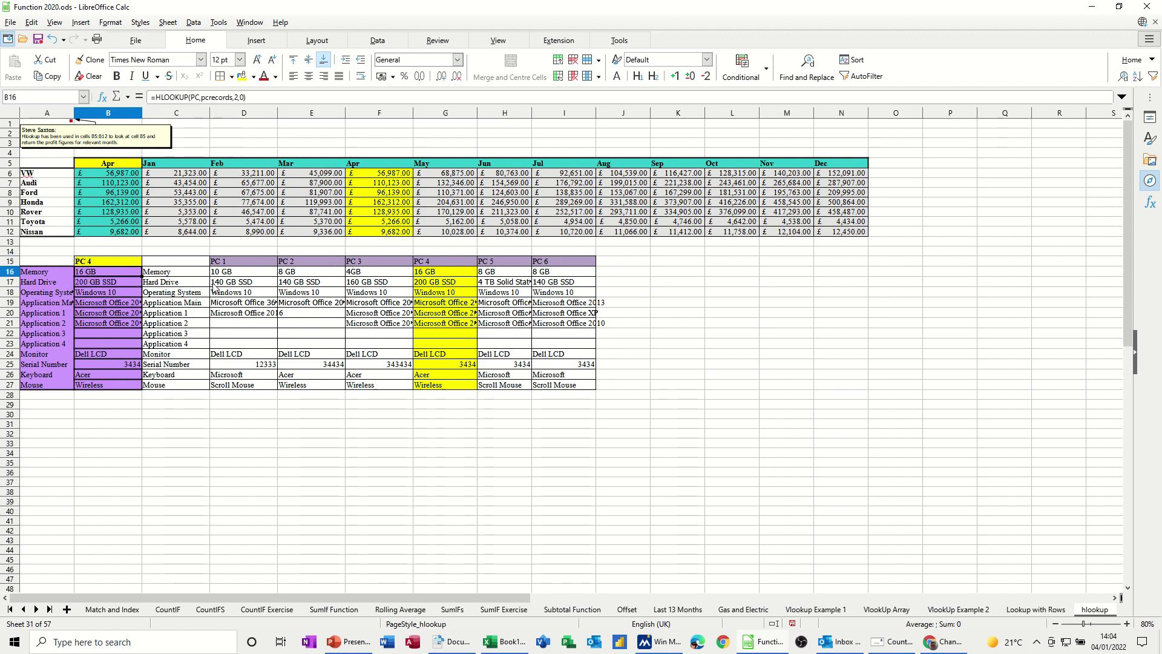
left_click(213, 282)
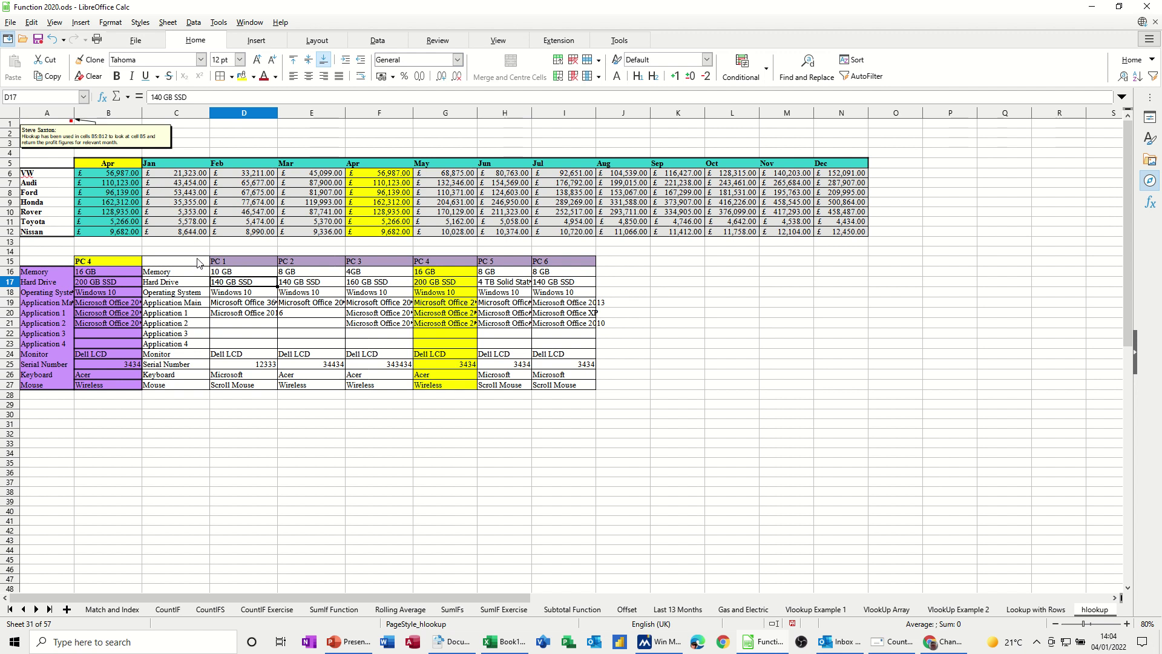
left_click_drag(198, 262, 553, 385)
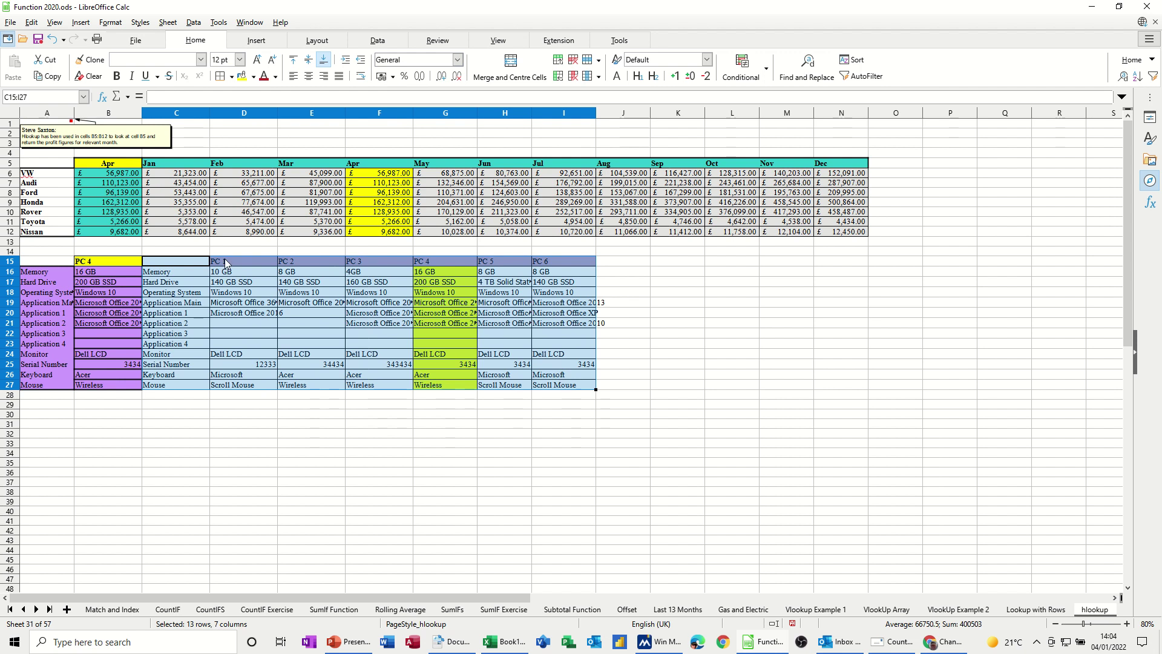
left_click_drag(225, 263, 547, 389)
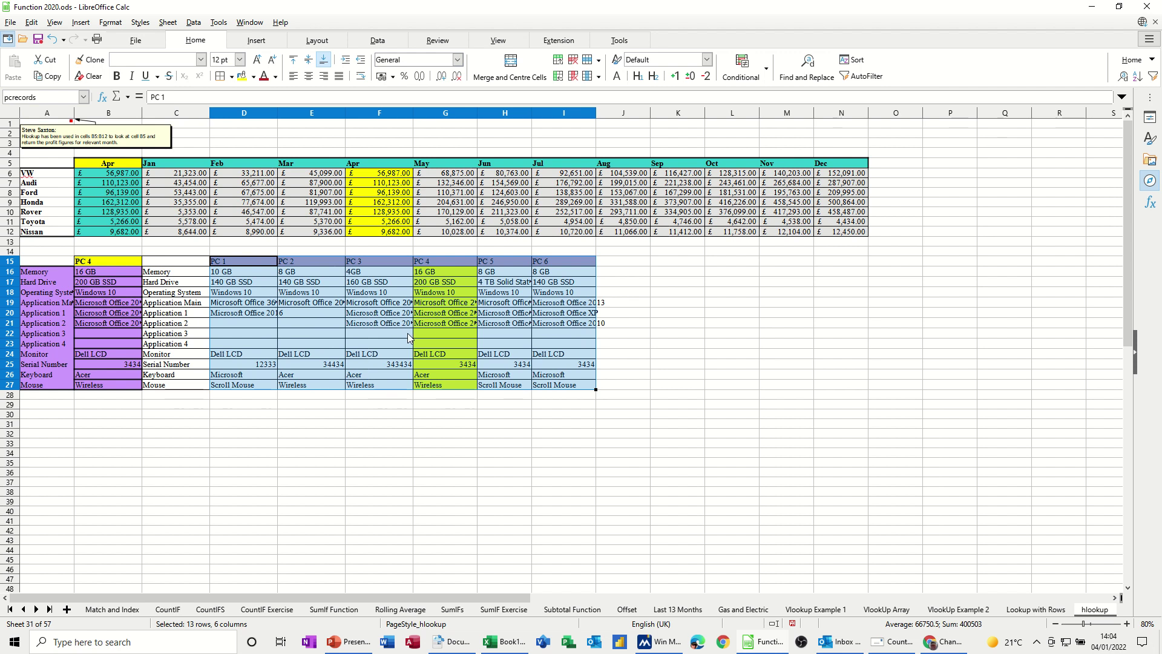
left_click(106, 263)
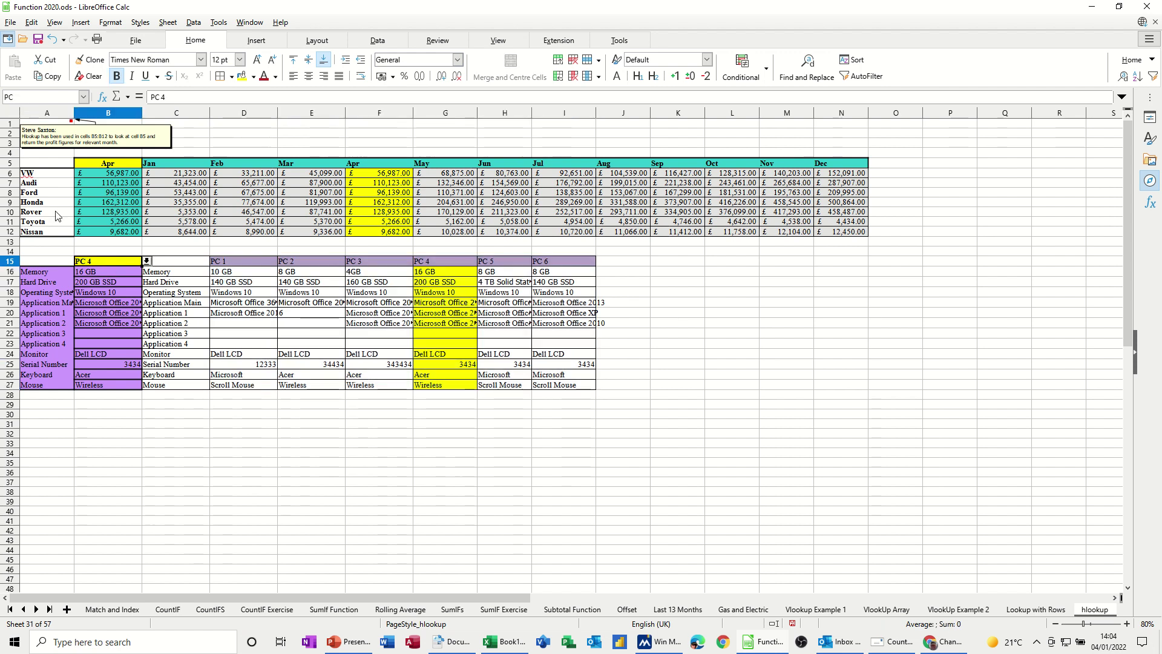
- Replace B16's formula with =hlookup(PC,pcrecords,2,0), returning 16 GB
left_click_drag(95, 270, 101, 379)
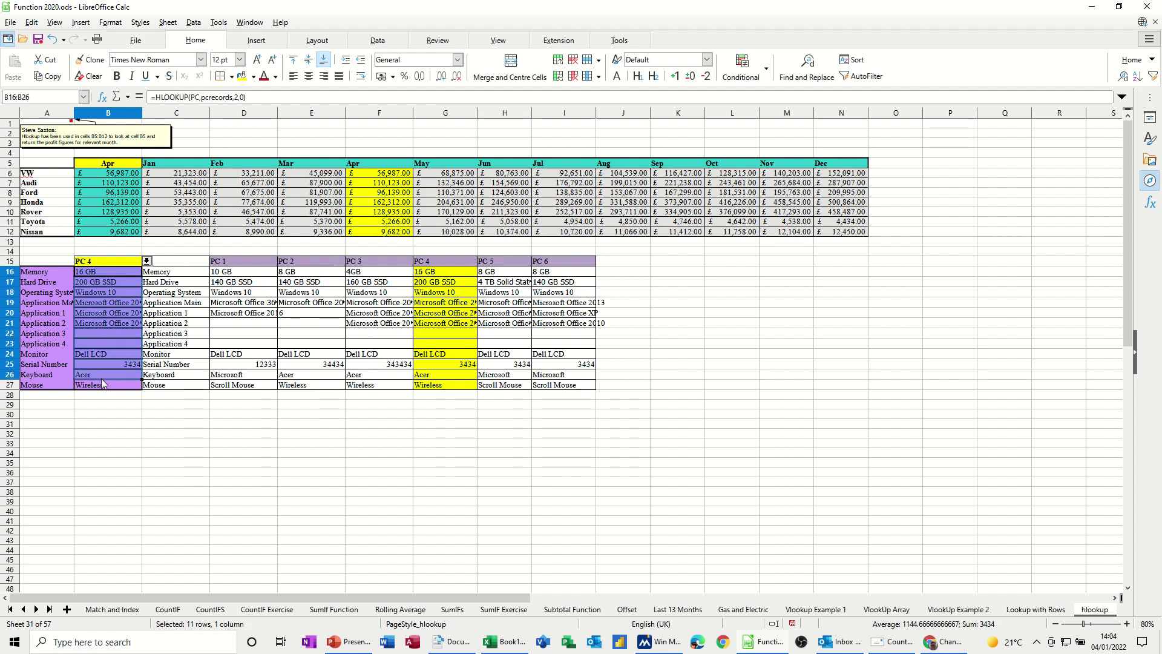
left_click(92, 271)
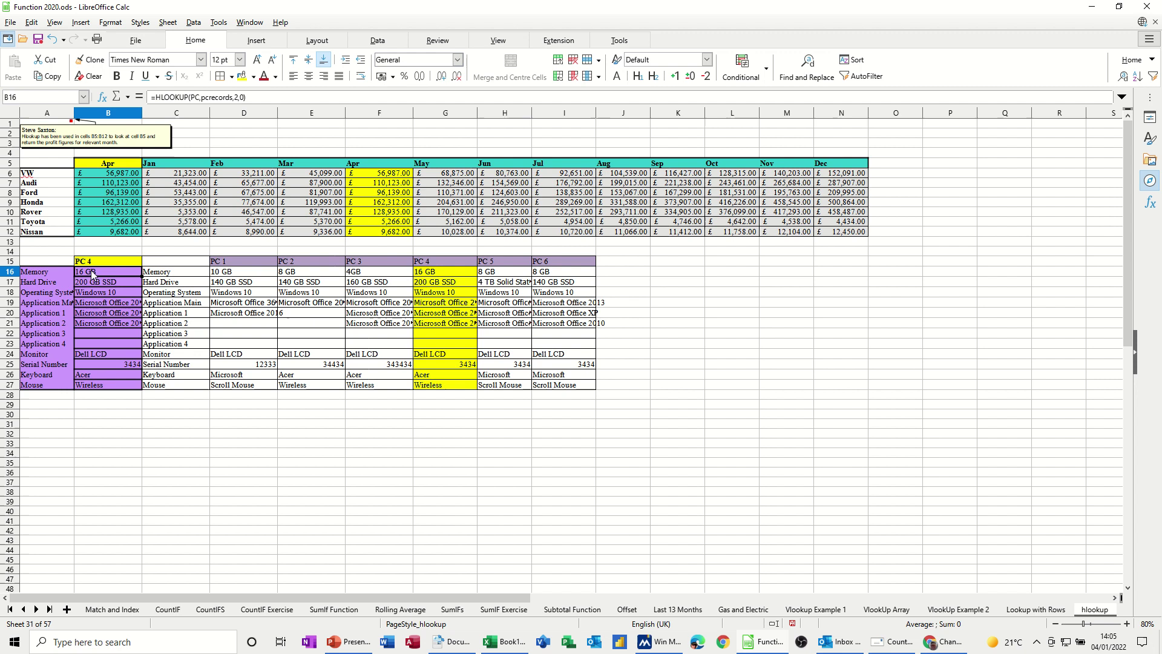
key("Delete")
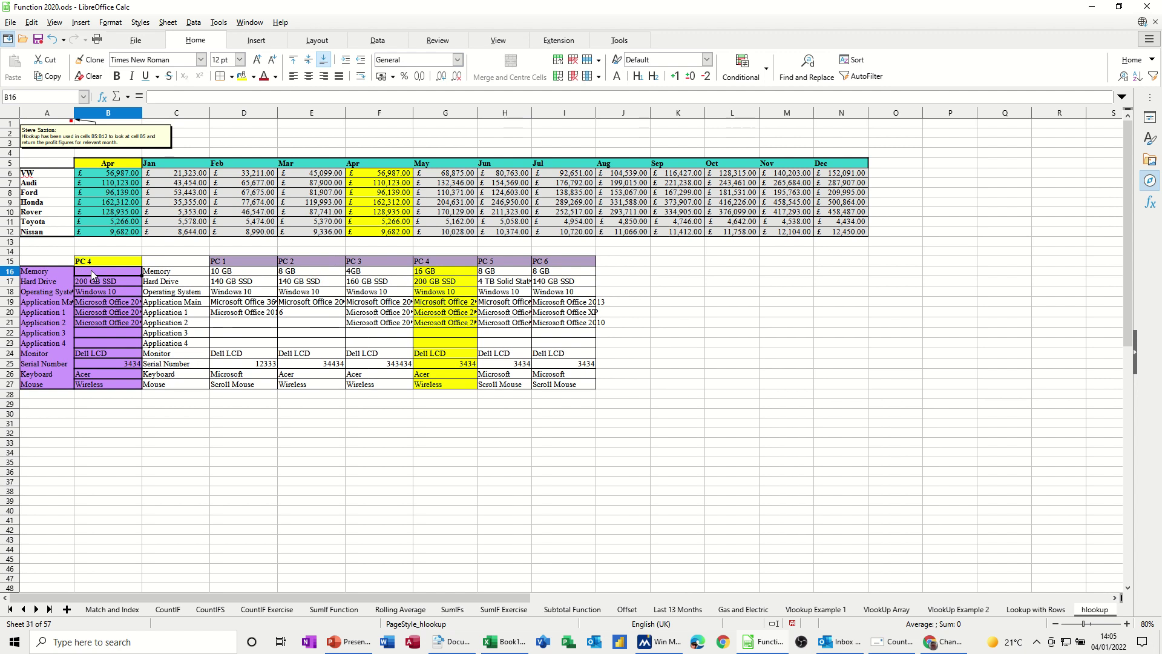
type("=h")
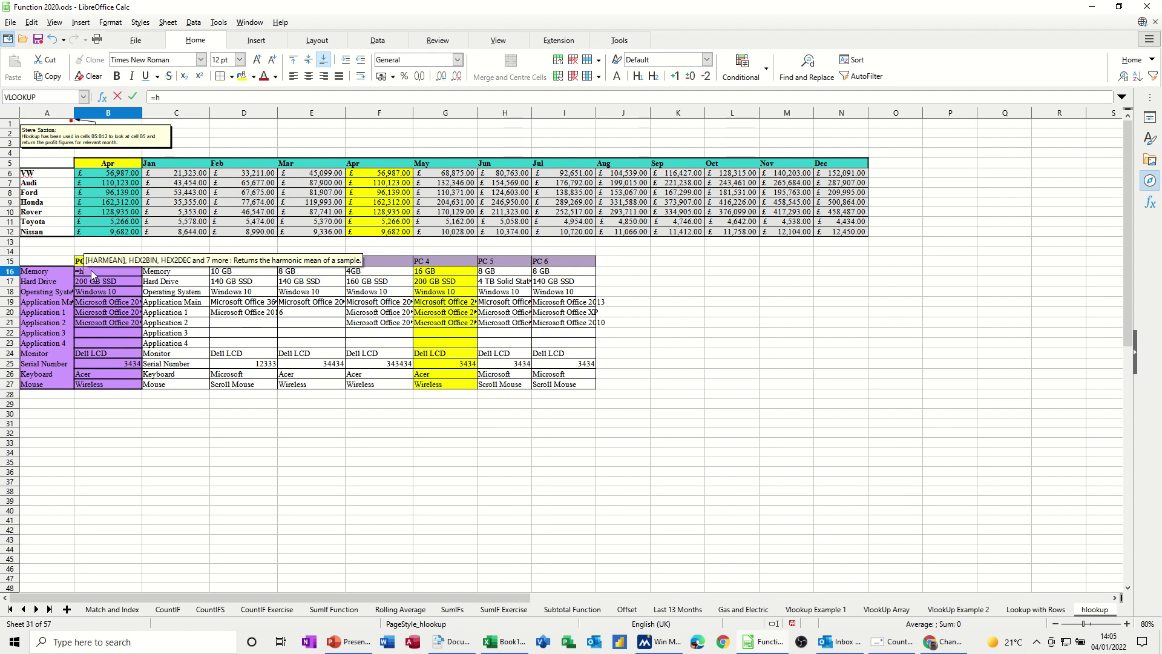
type("ll")
key("BackSpace")
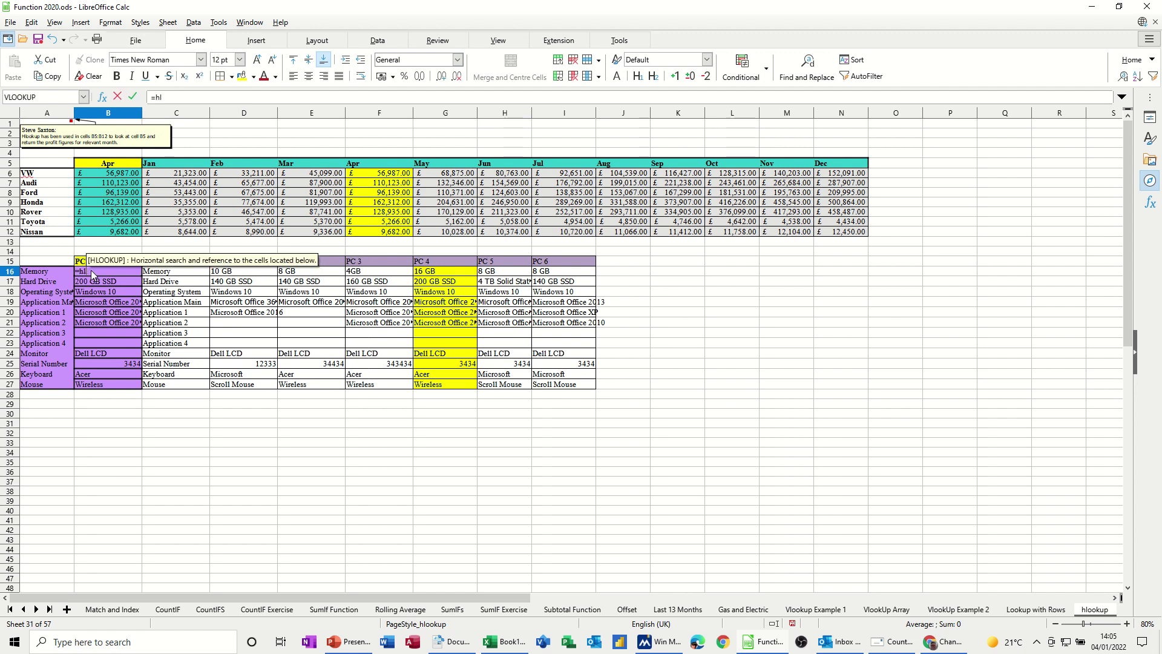
type("ookup")
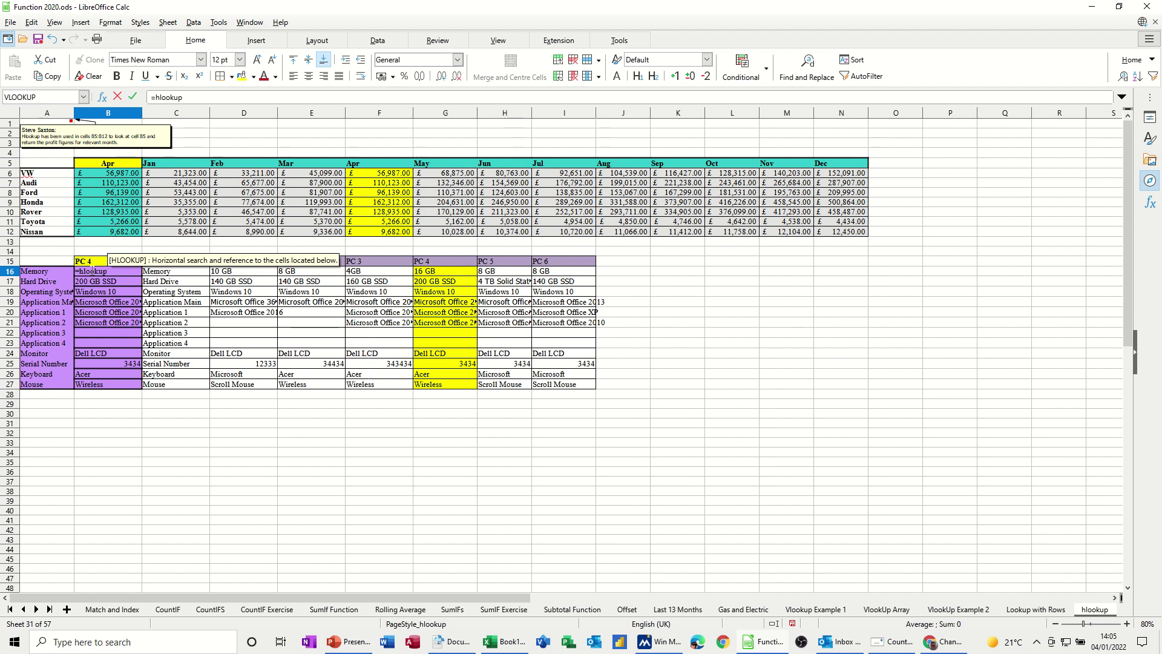
type("(")
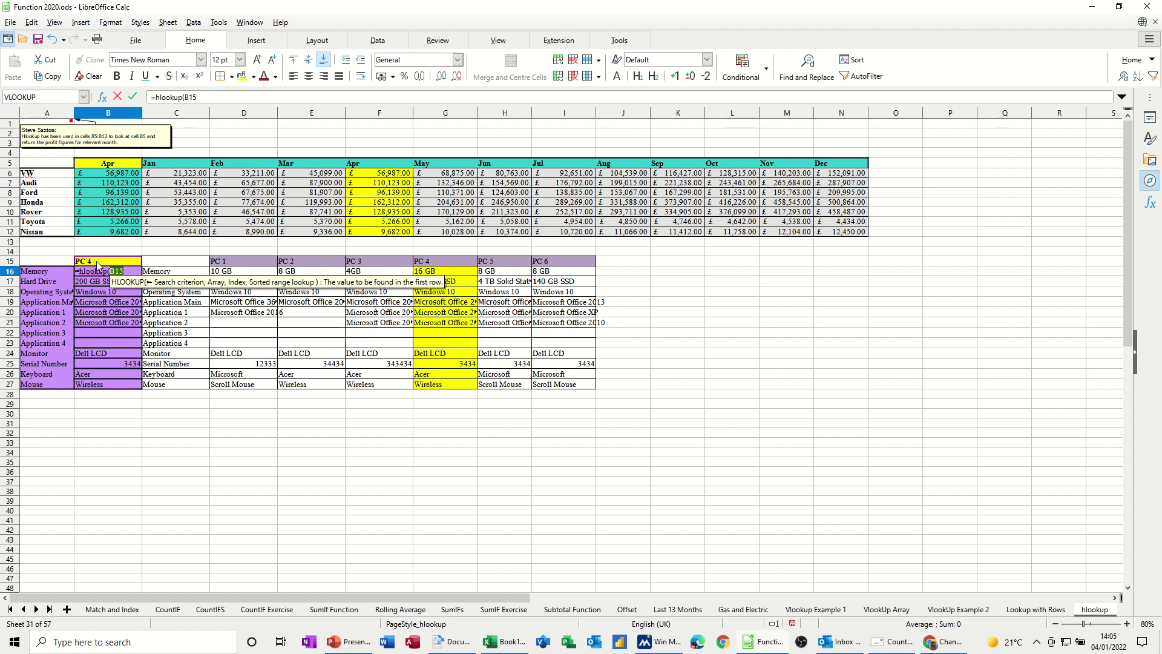
key("BackSpace")
type("PC")
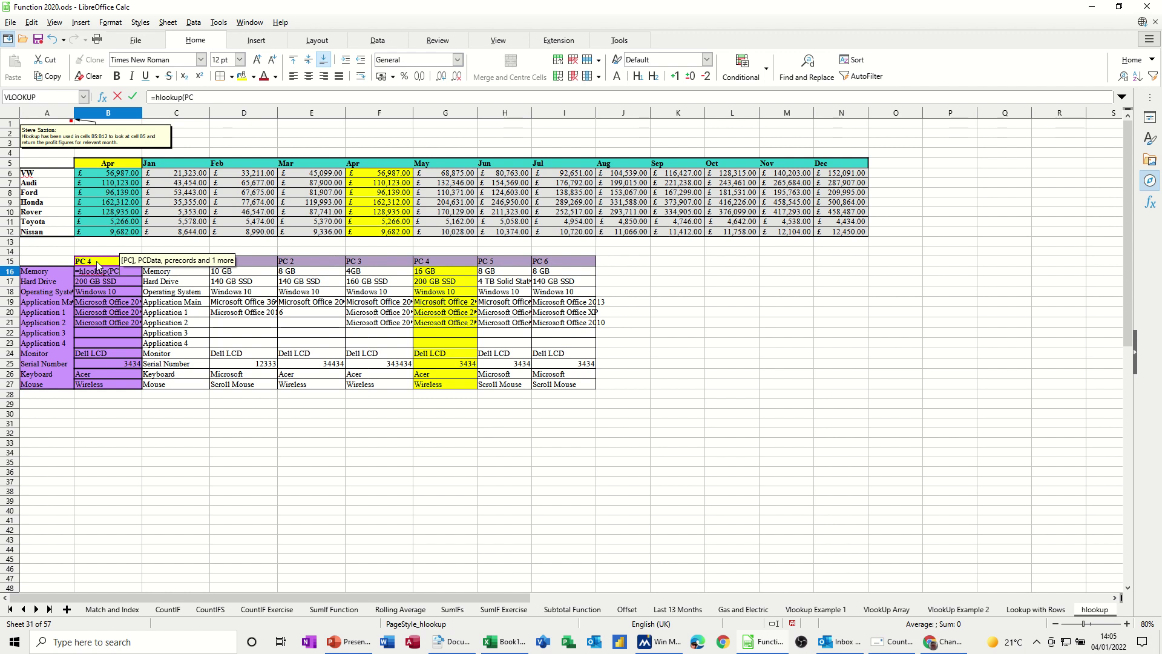
type(",")
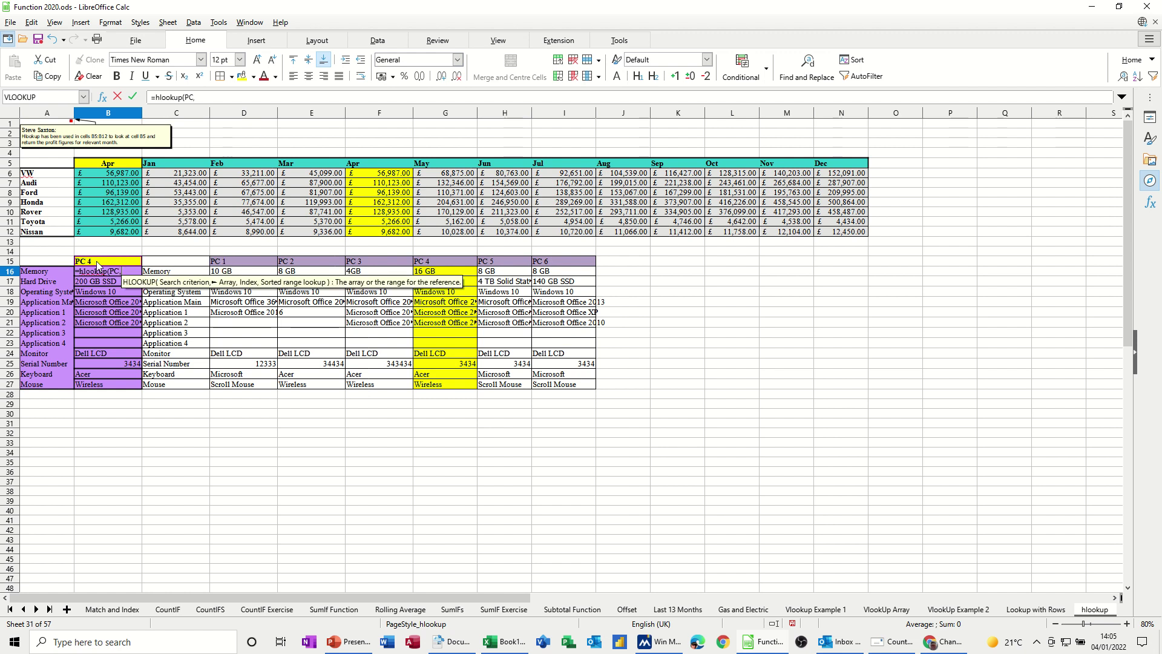
type("p")
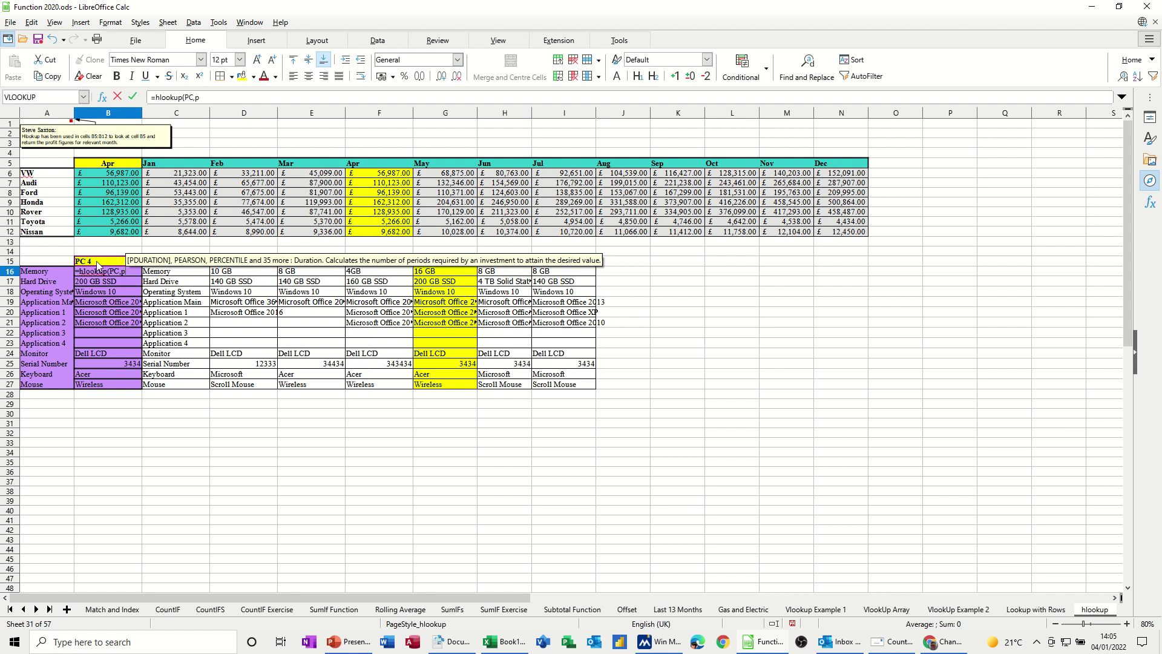
type("crecor")
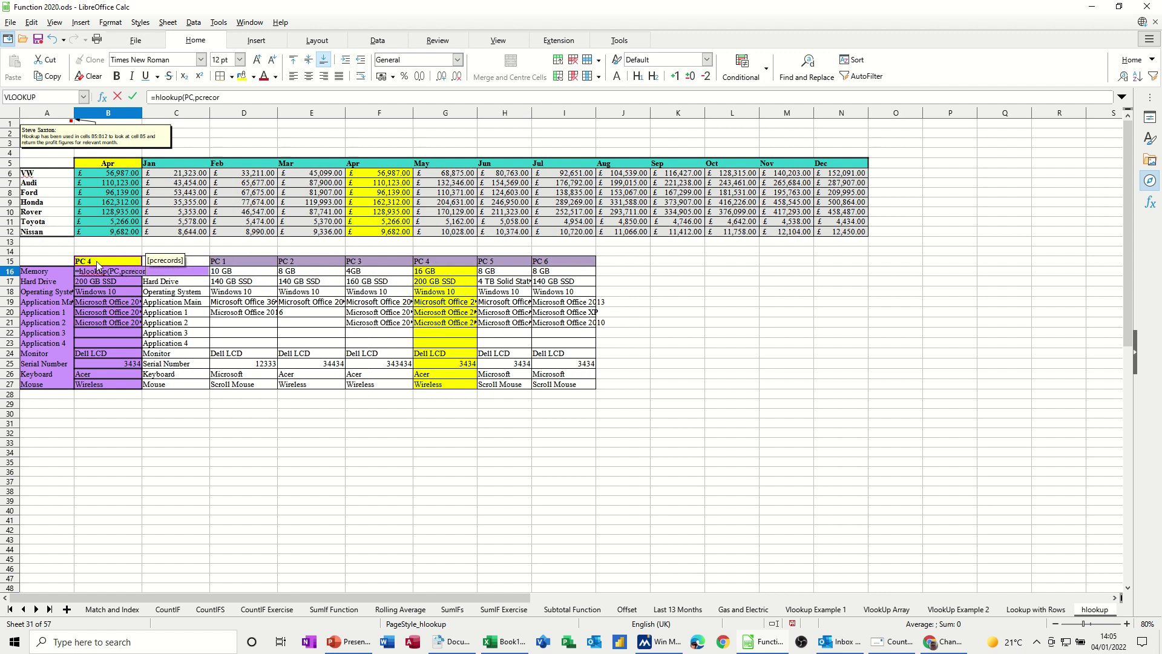
type("ds,")
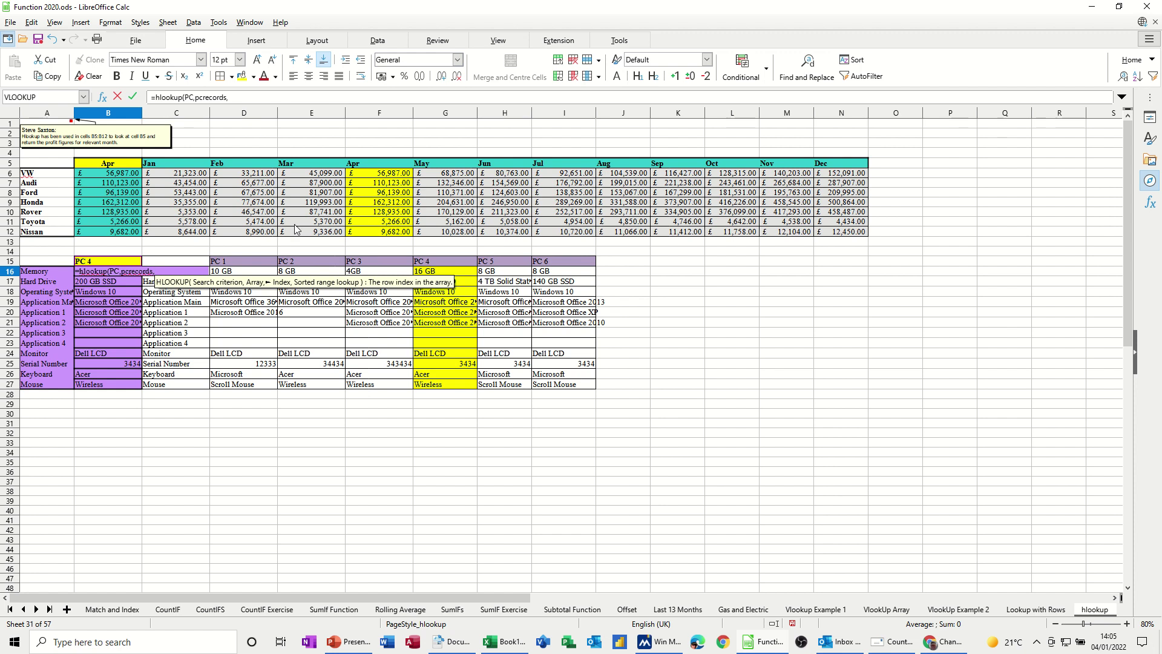
type("2")
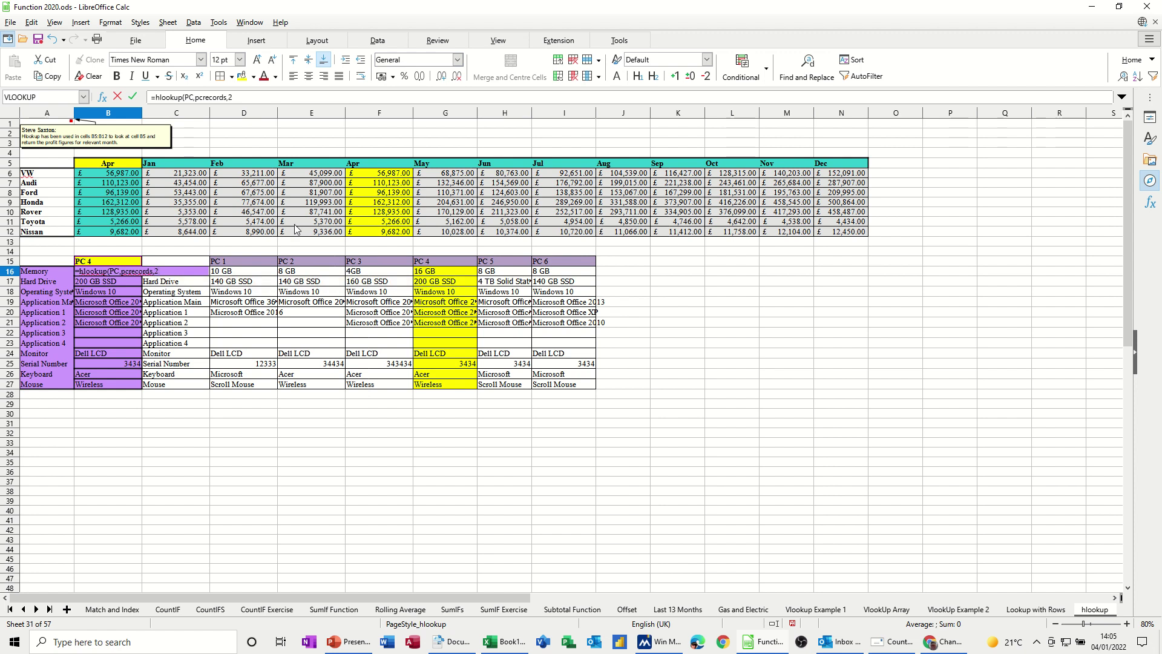
type(",0")
left_click(133, 96)
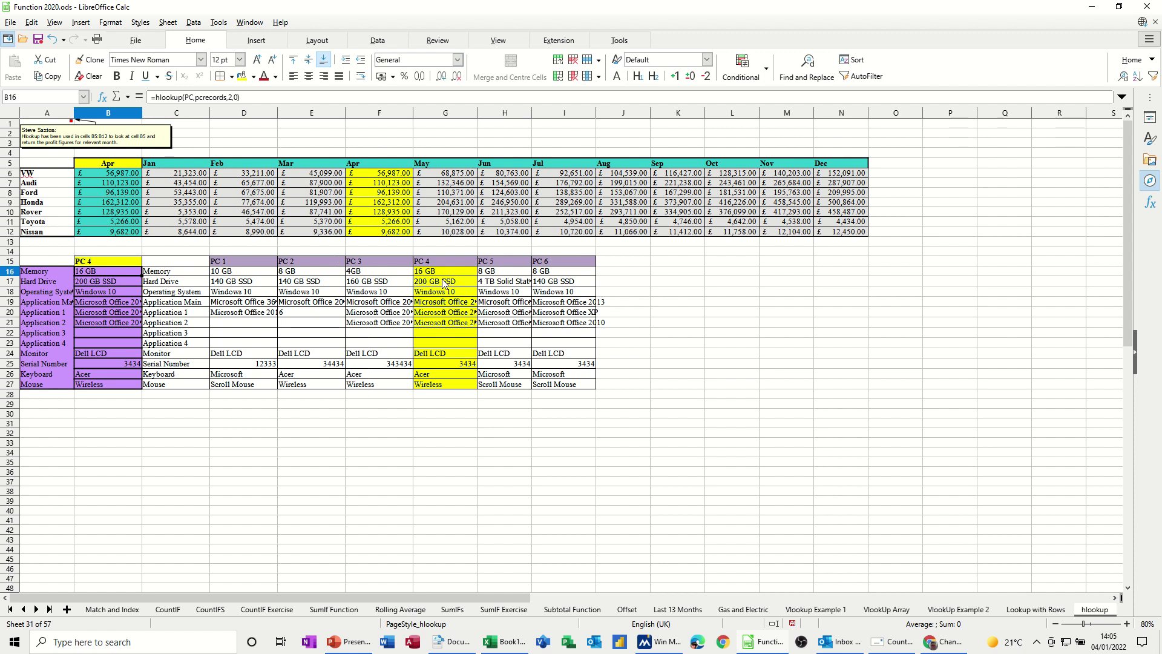
left_click(116, 283)
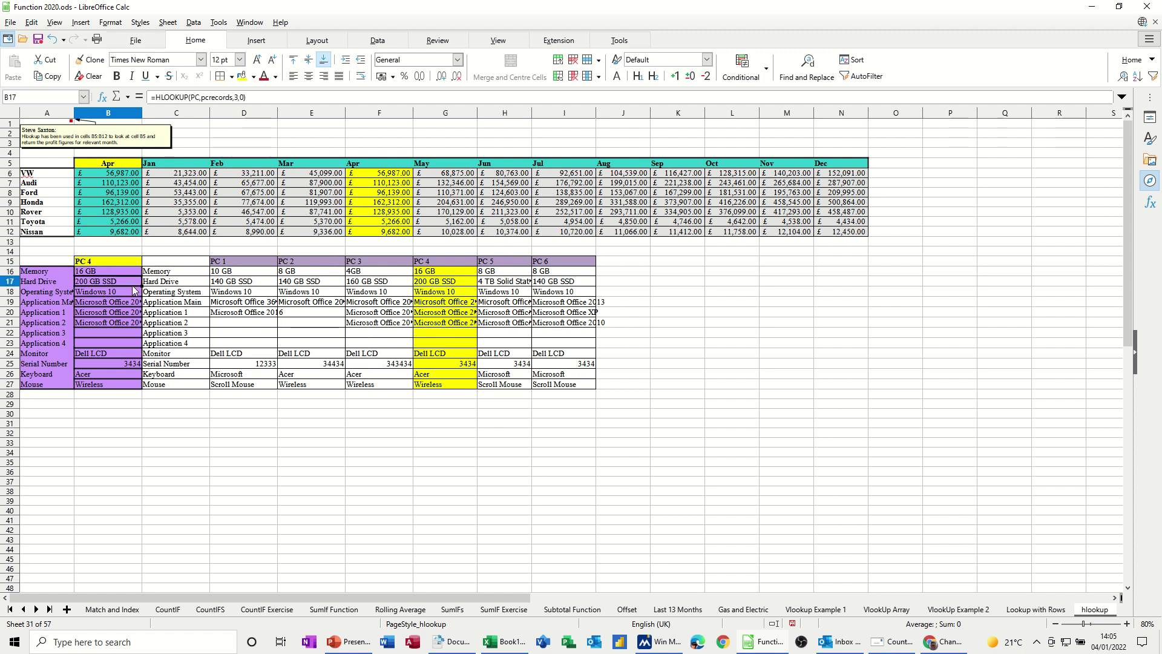
left_click(133, 291)
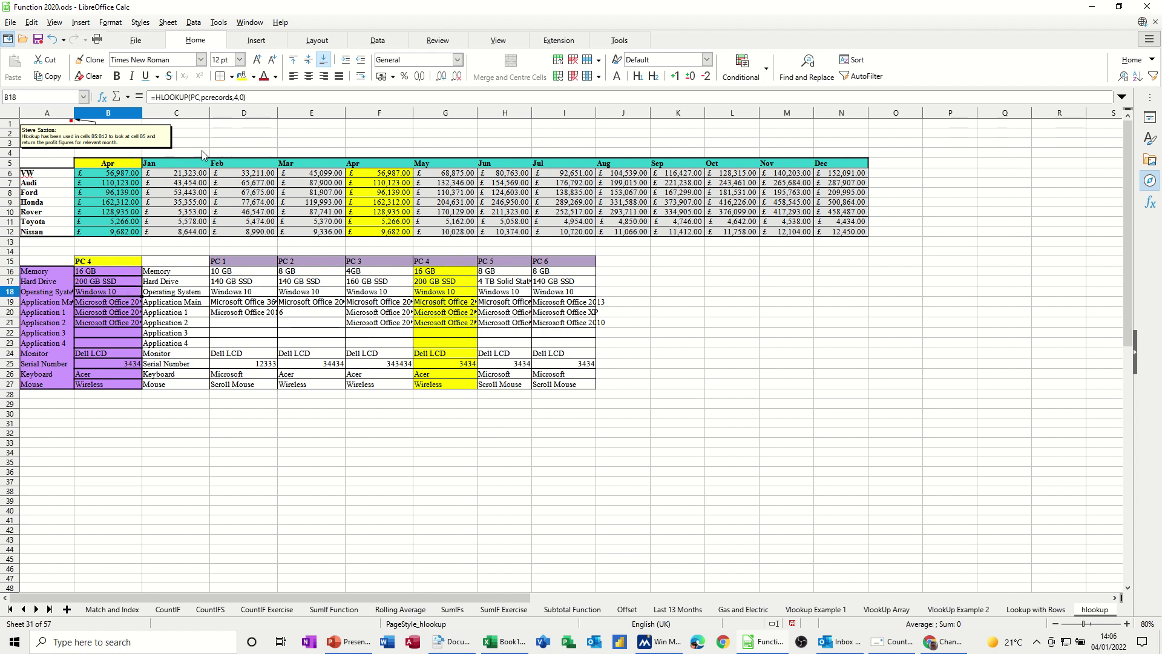
left_click(118, 304)
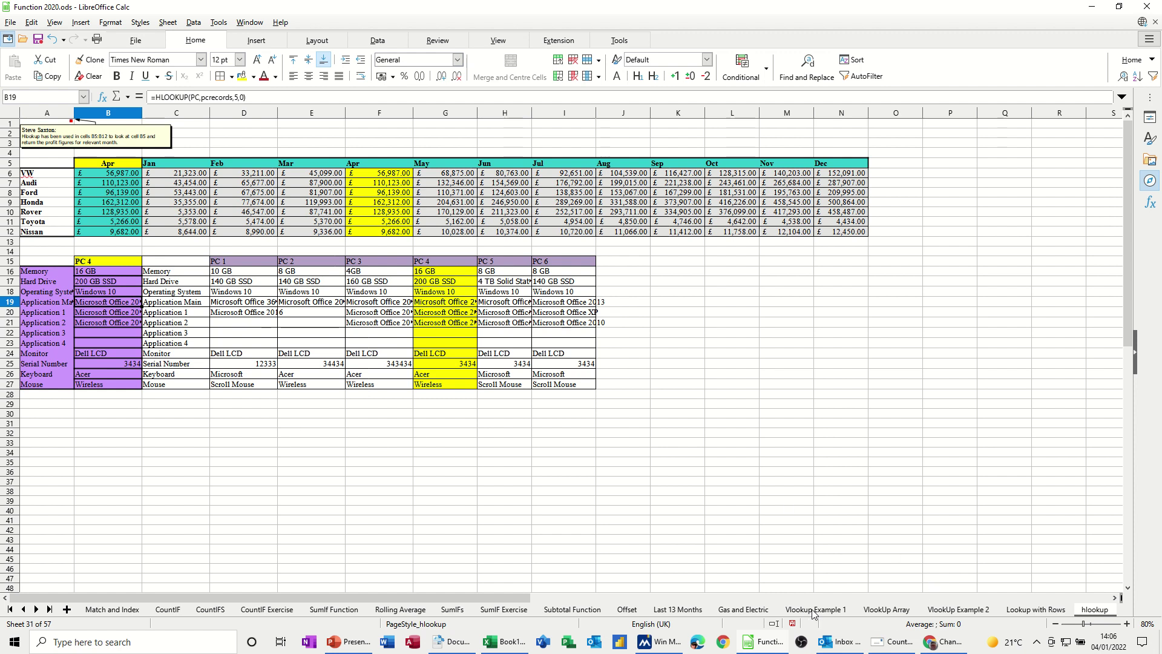
- On VlookUp Example 2, set A9 to code ABC and delete the explanatory note
left_click(934, 610)
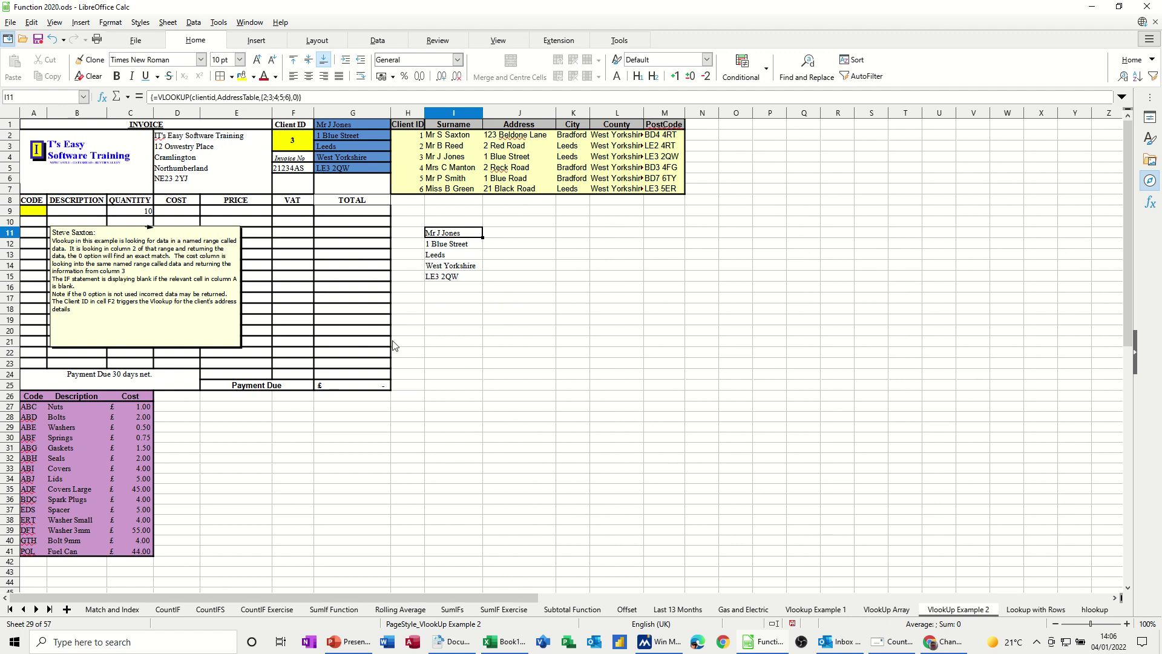
left_click(36, 211)
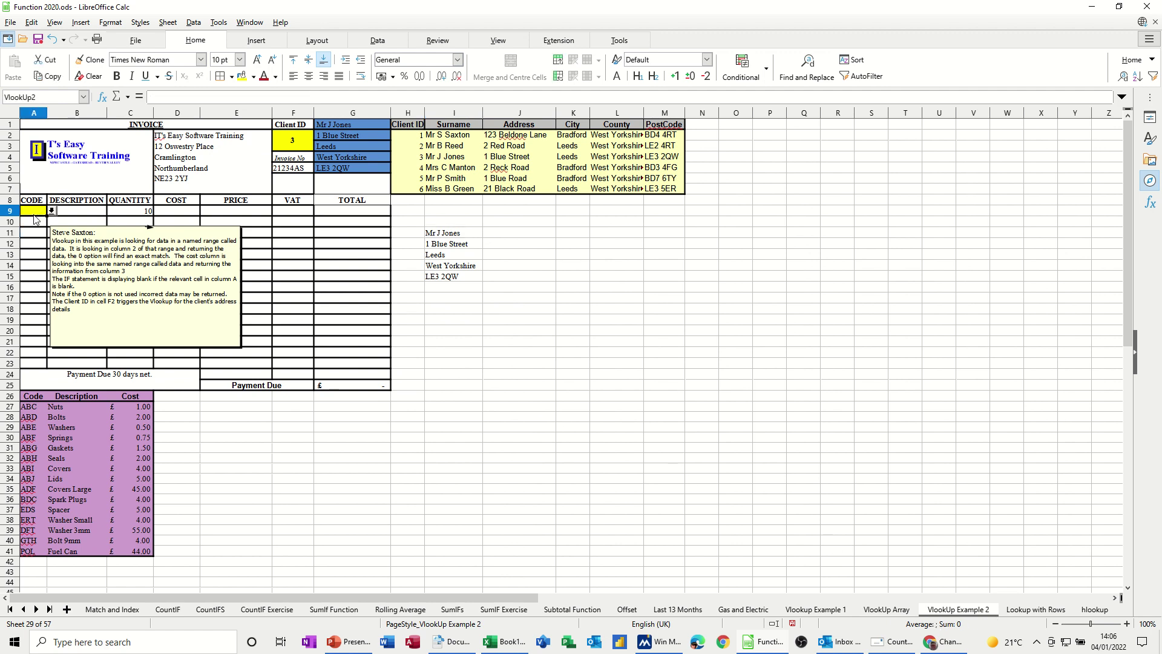
left_click(51, 211)
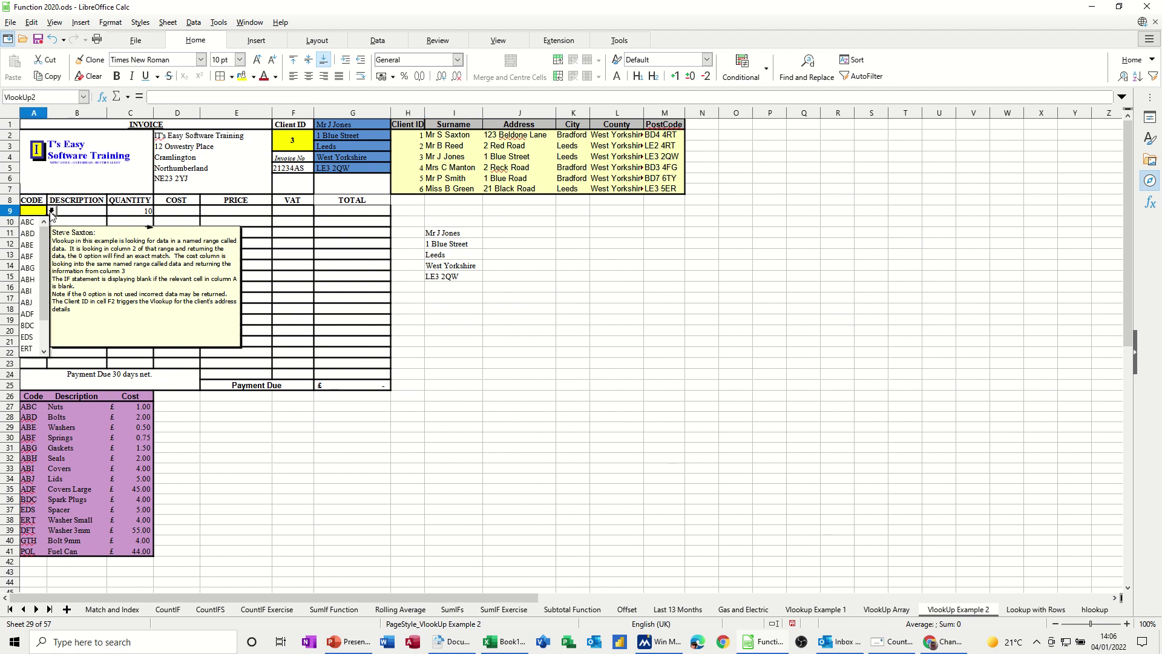
left_click(29, 223)
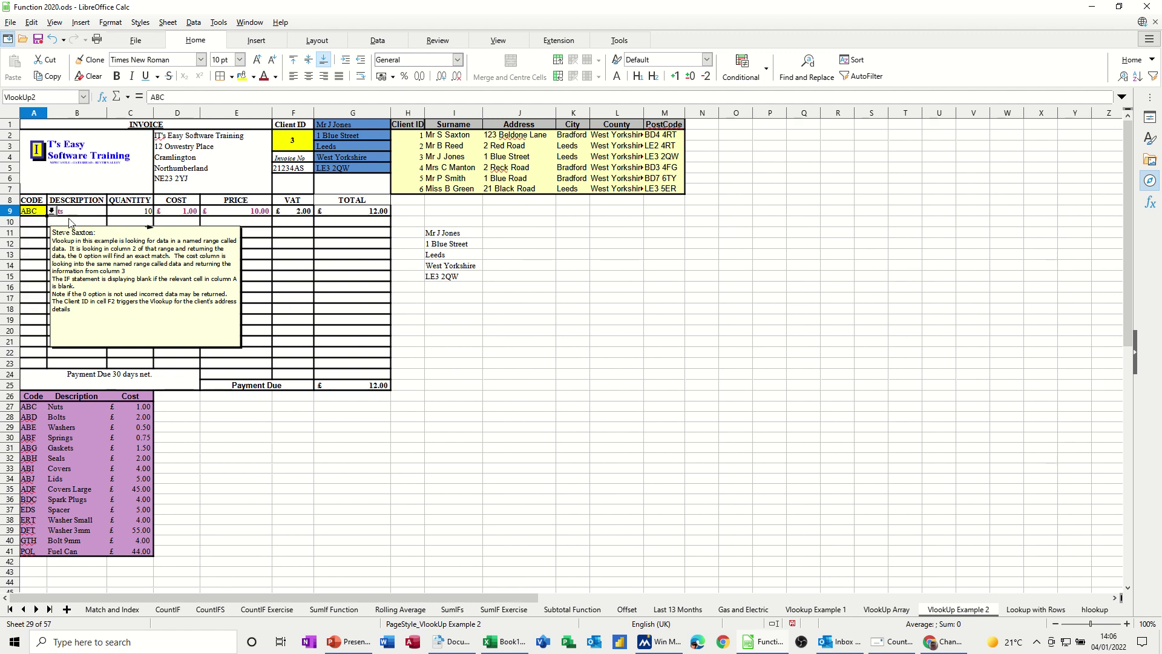
left_click(107, 223)
left_click(112, 233)
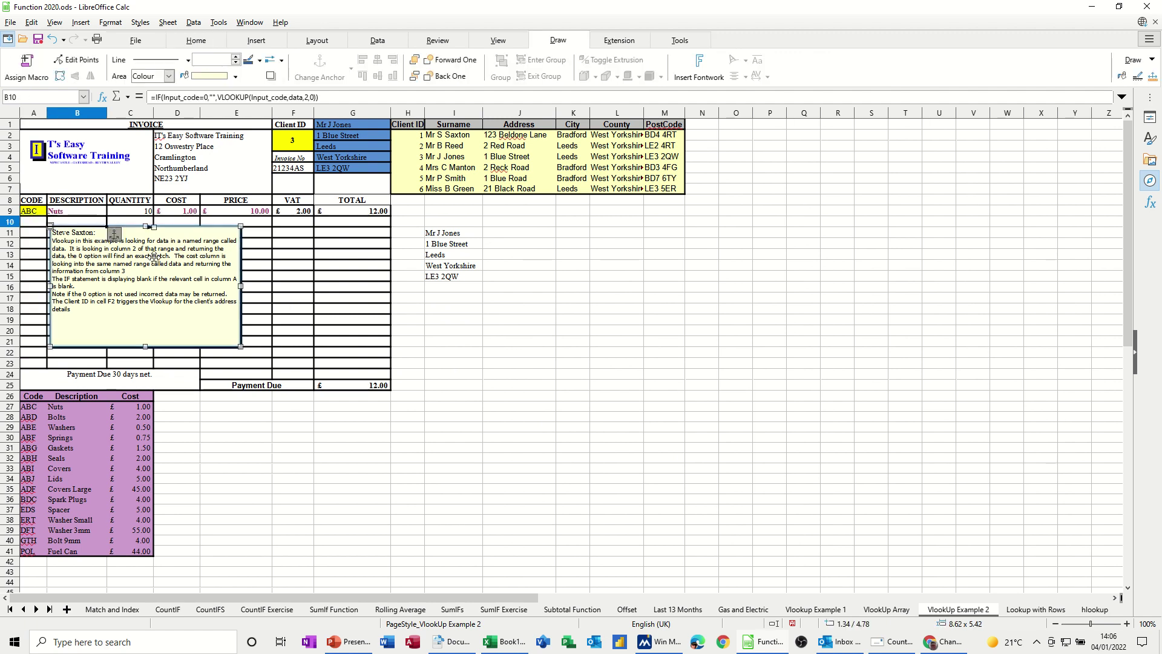
key("Delete")
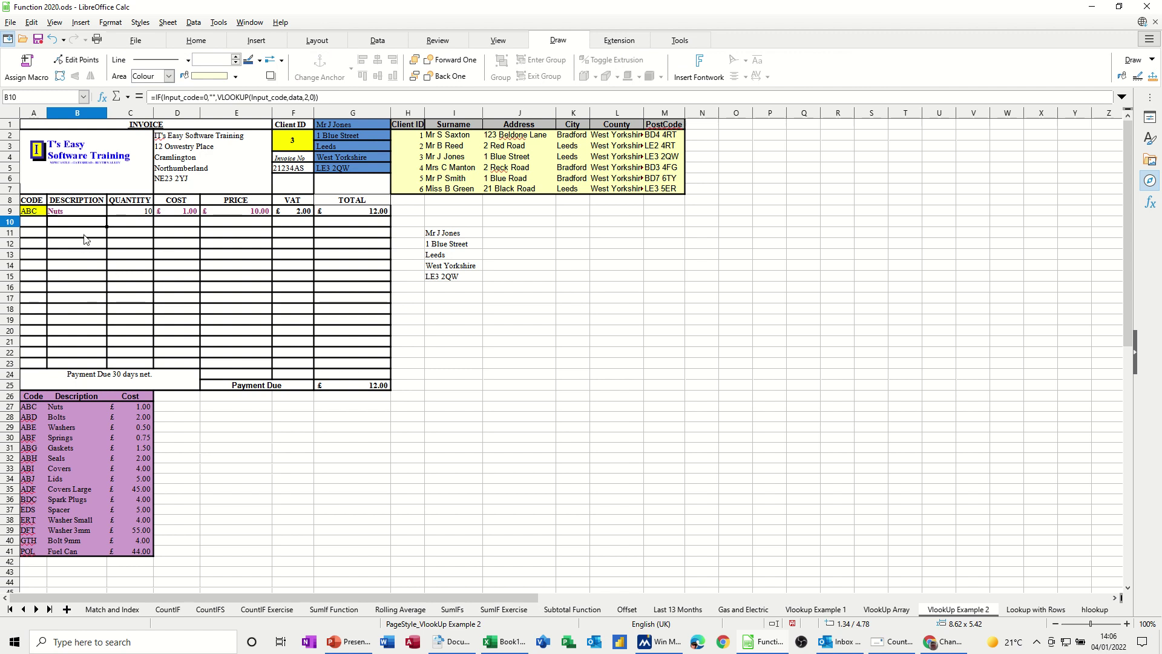
- Add a Bolts line with code ABD in A10 and quantity 21, making Payment Due 62.40
left_click(47, 223)
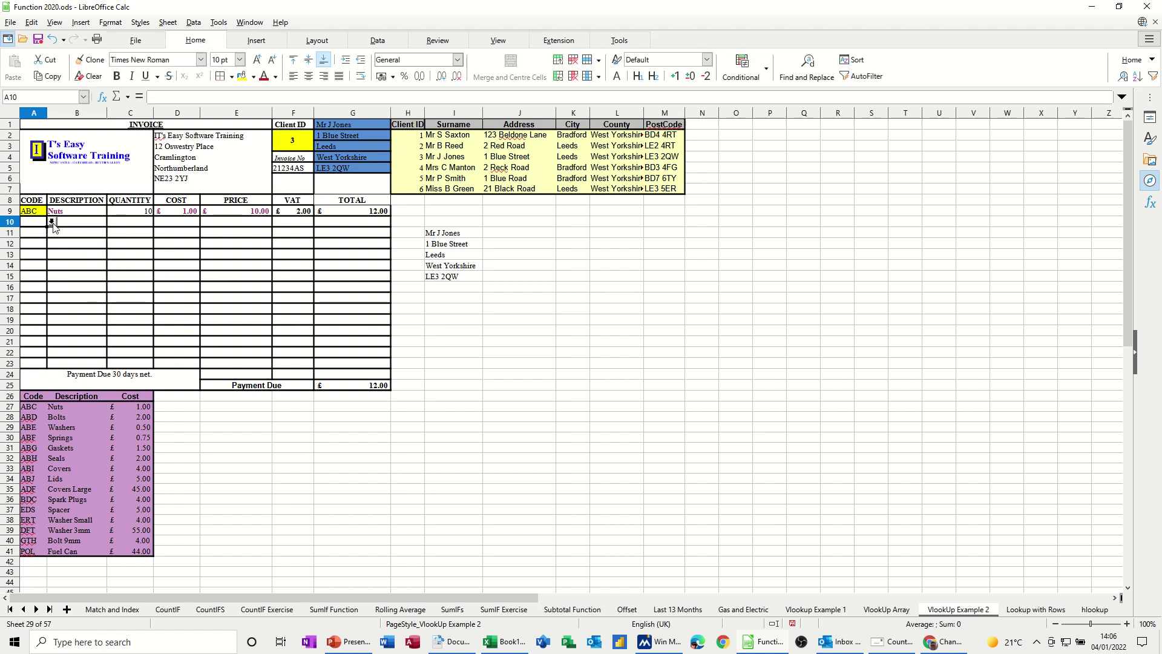
left_click(51, 221)
left_click(38, 242)
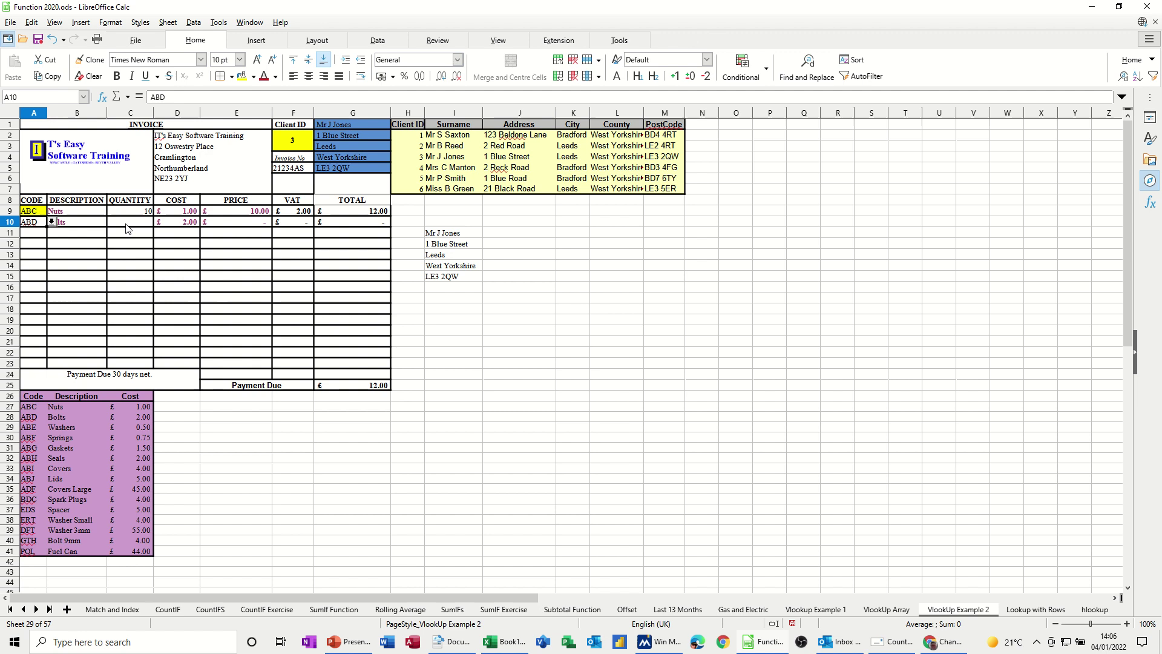
left_click(128, 223)
type("2")
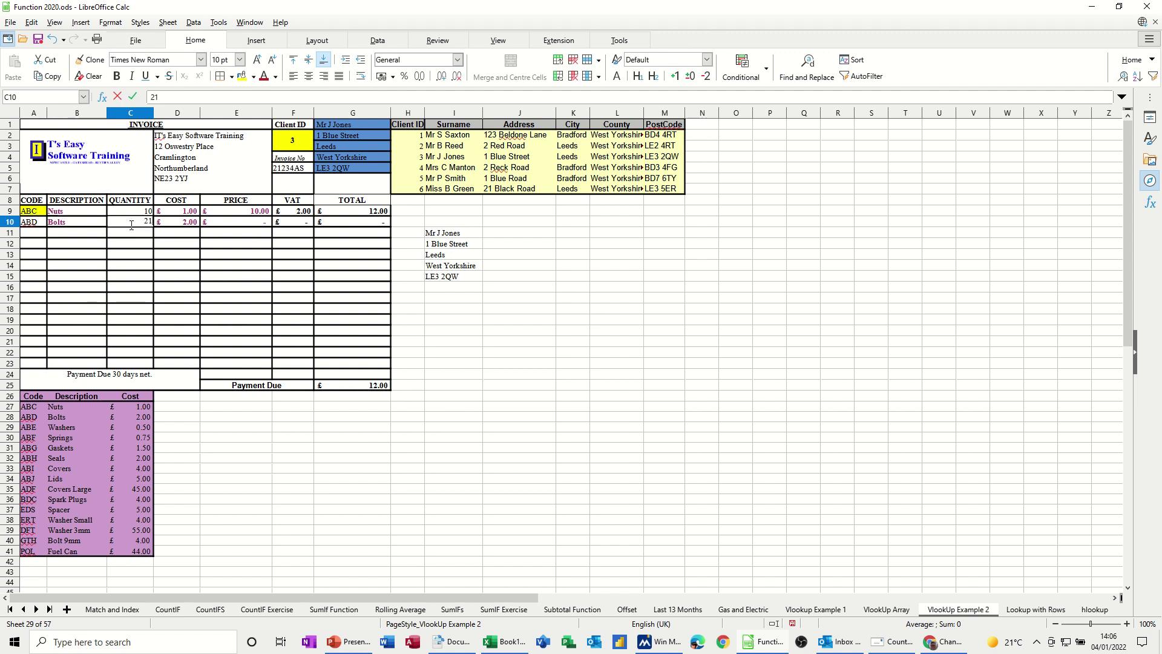
type("1")
left_click(134, 243)
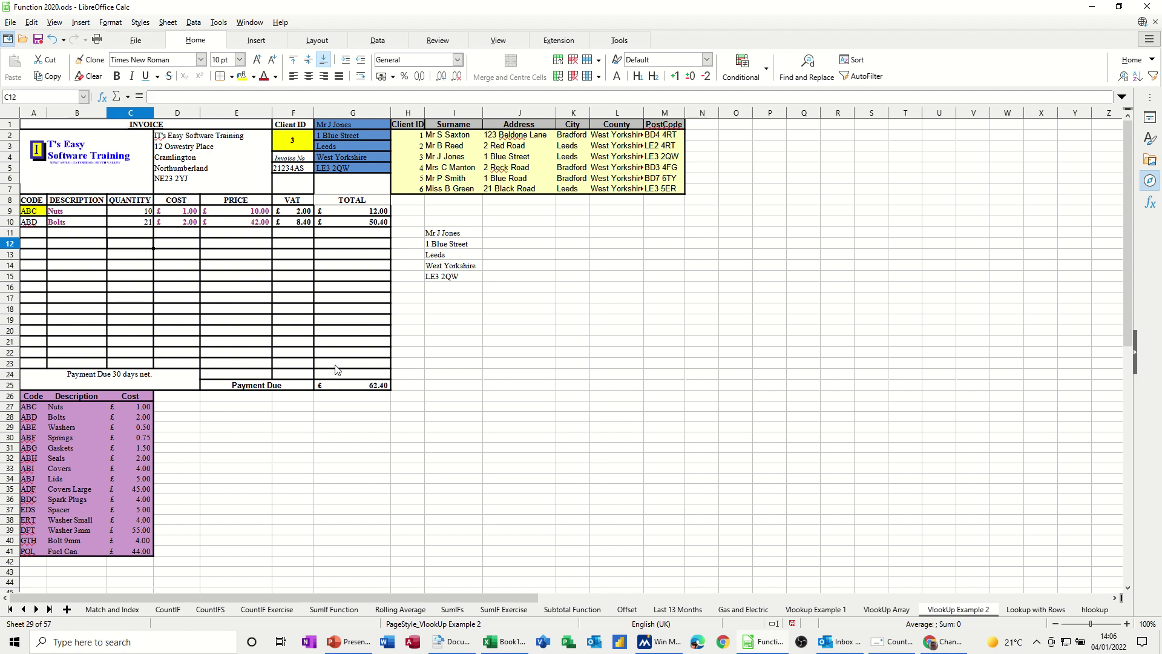
- Inspect B11's =IF(Input_code=0,"",VLOOKUP(Input_code,data,2,0)) formula on the invoice
left_click(73, 235)
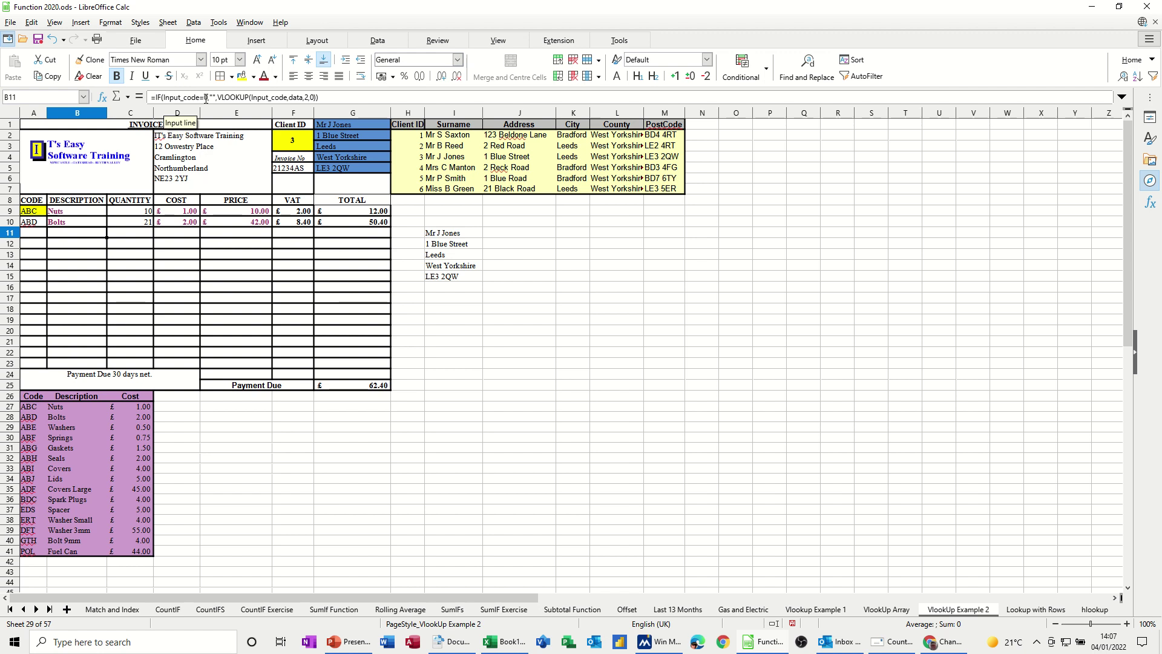
- On Vlookup Example 1, delete A2's code so B2 and C2 show #N/A, then edit B2's formula
left_click(795, 610)
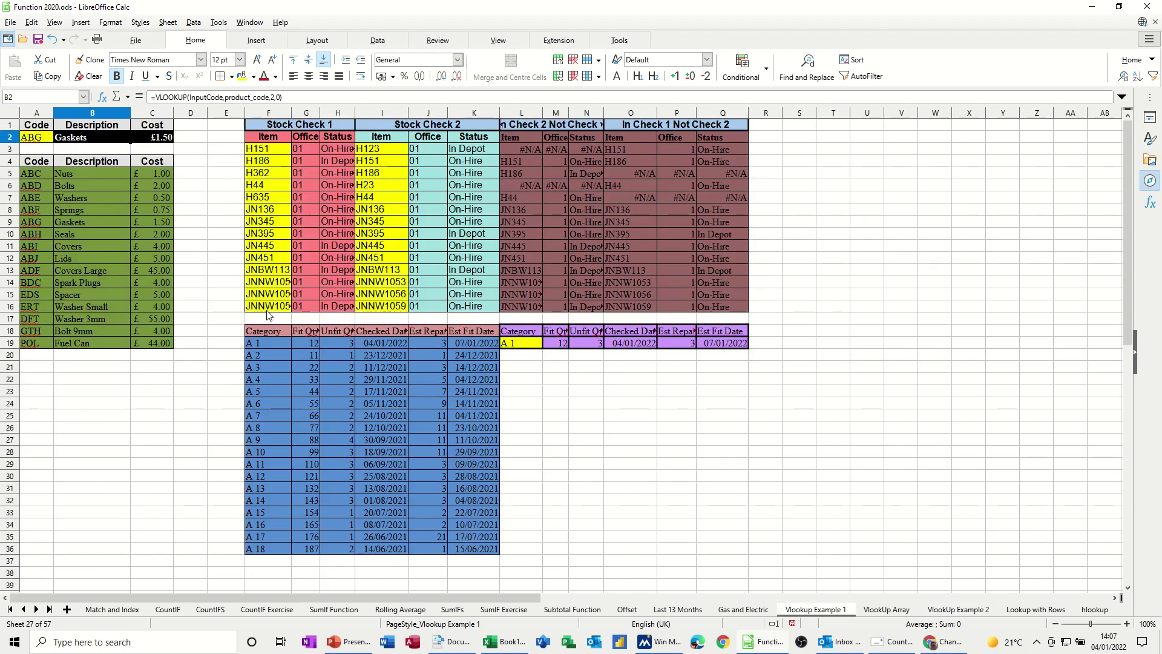
left_click(30, 139)
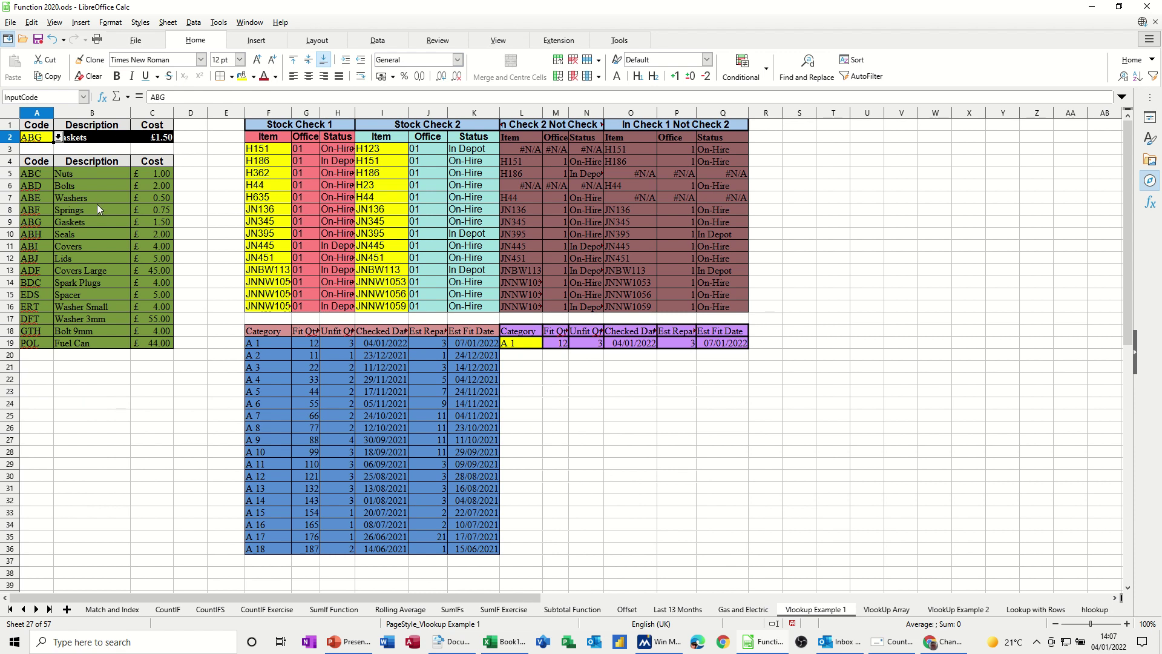
key("Delete")
left_click(99, 140)
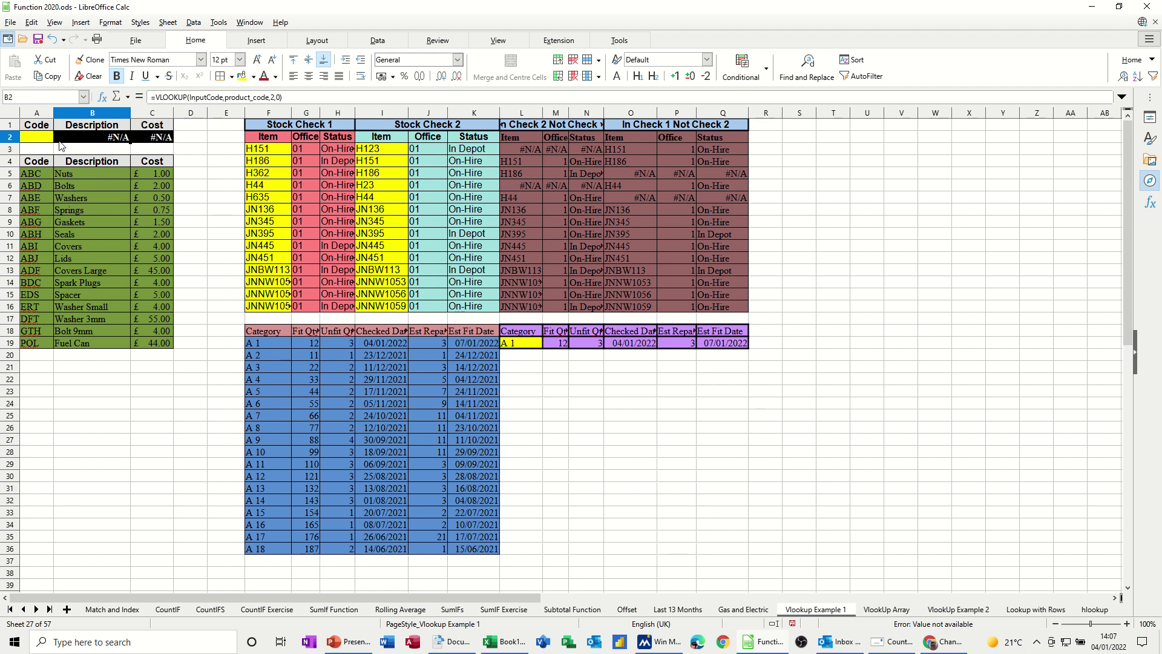
left_click(155, 97)
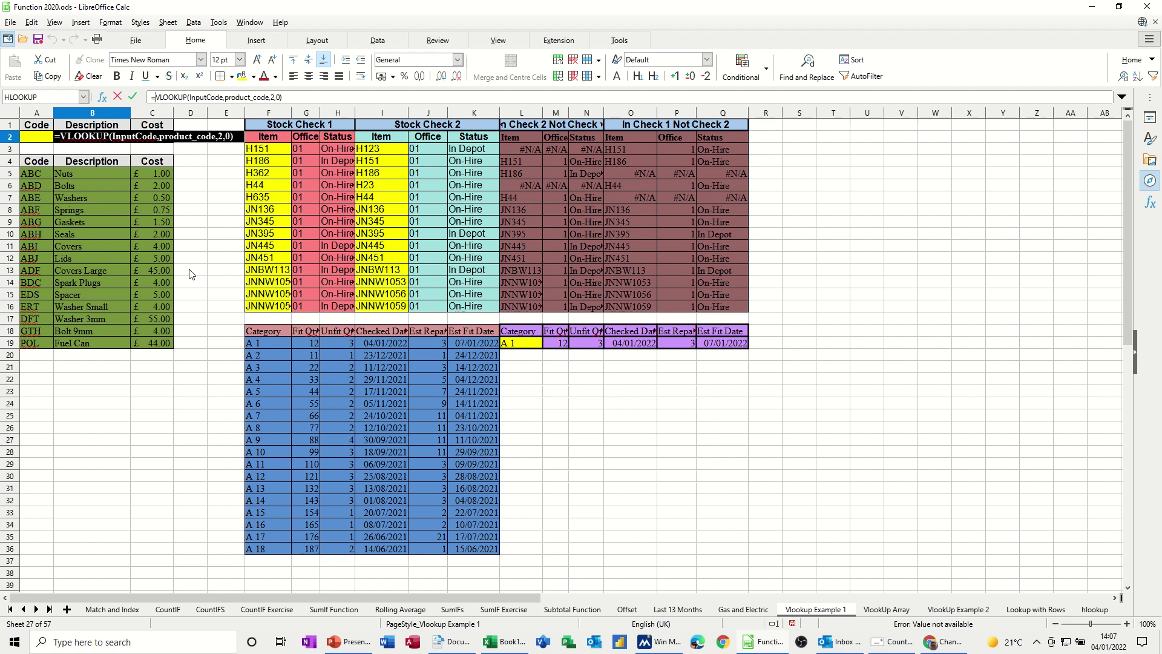
- Change B2 to =if(inputcode=0,"",VLOOKUP(InputCode,product_code,2,0)) so it shows blank
type("if(")
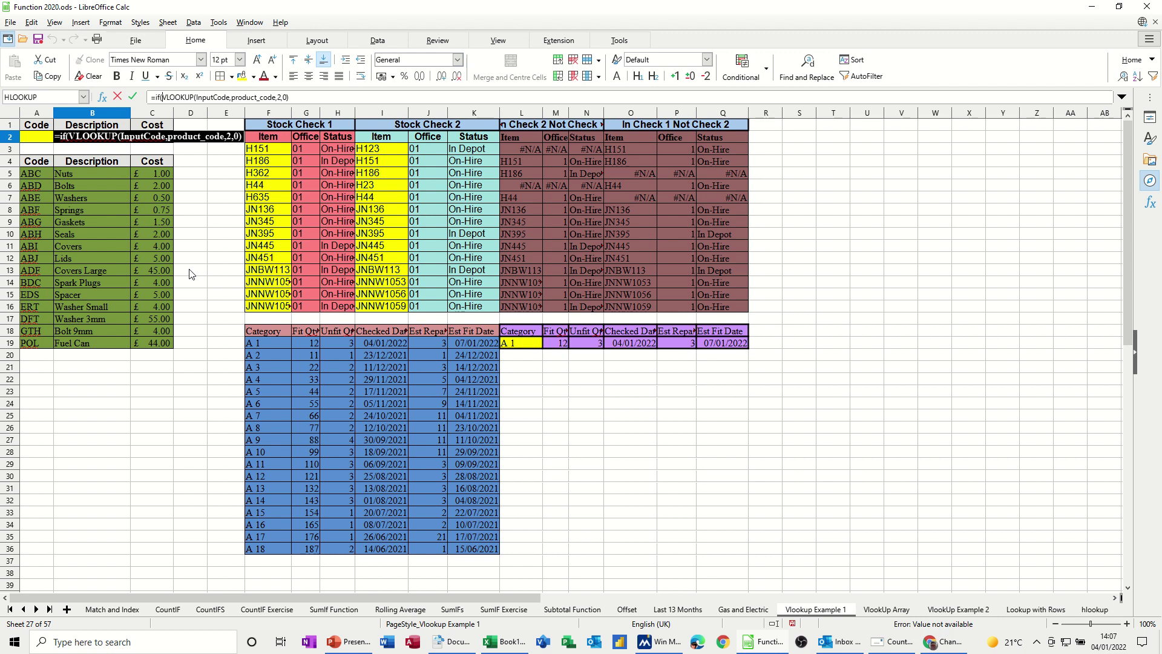
type("nputcode")
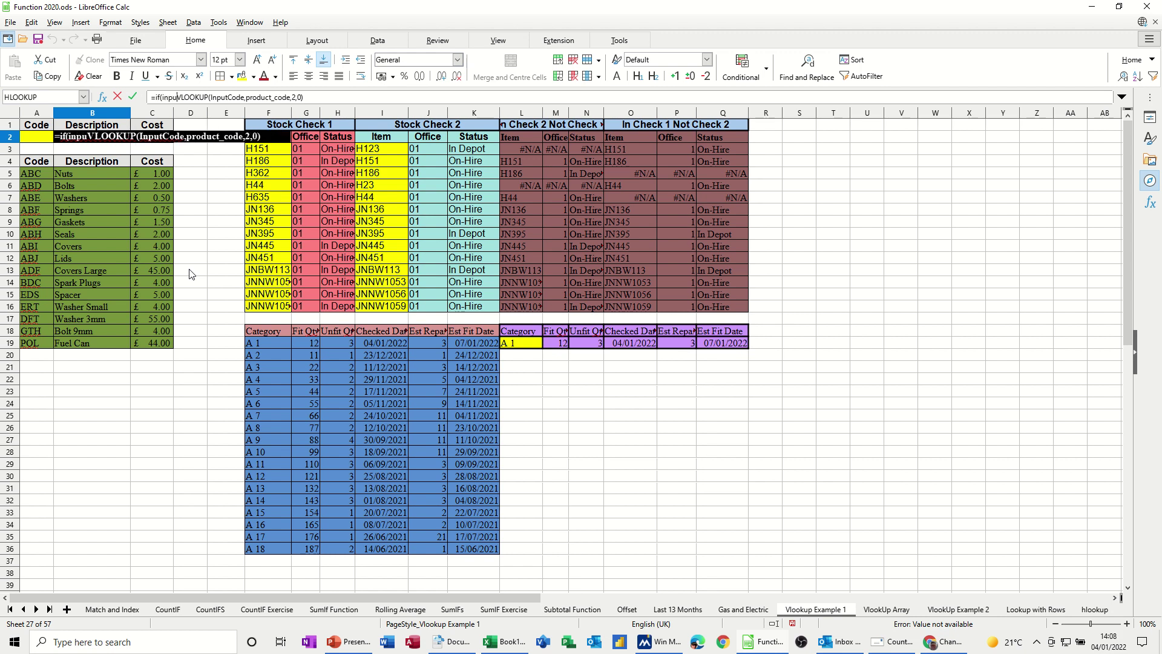
type("=o")
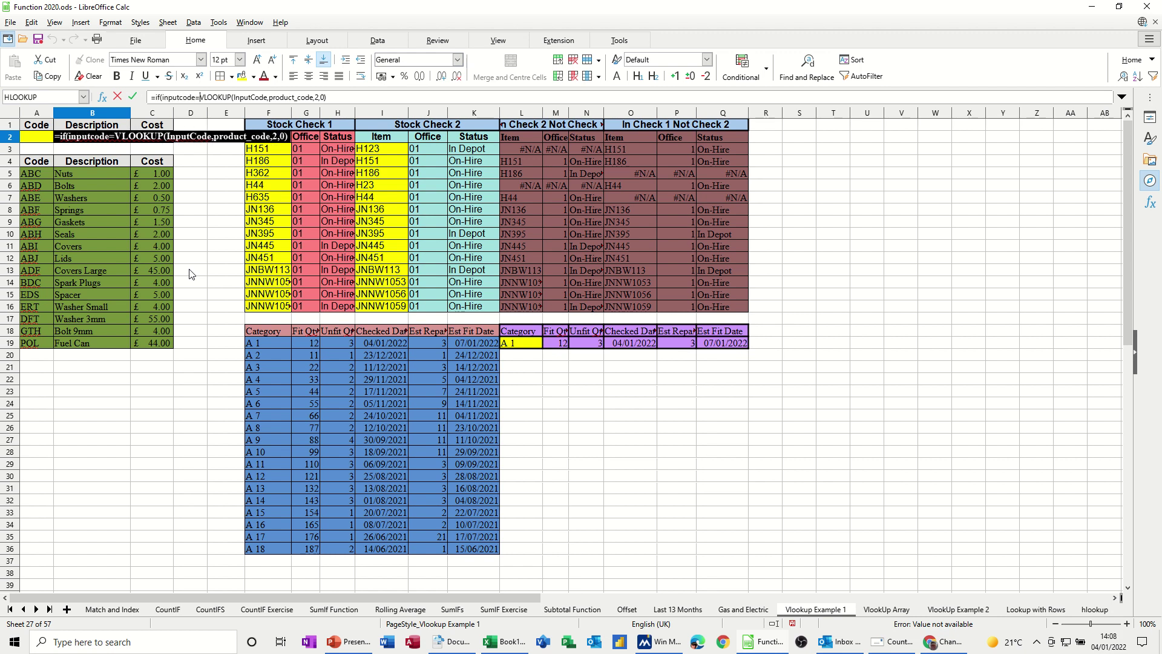
key("BackSpace")
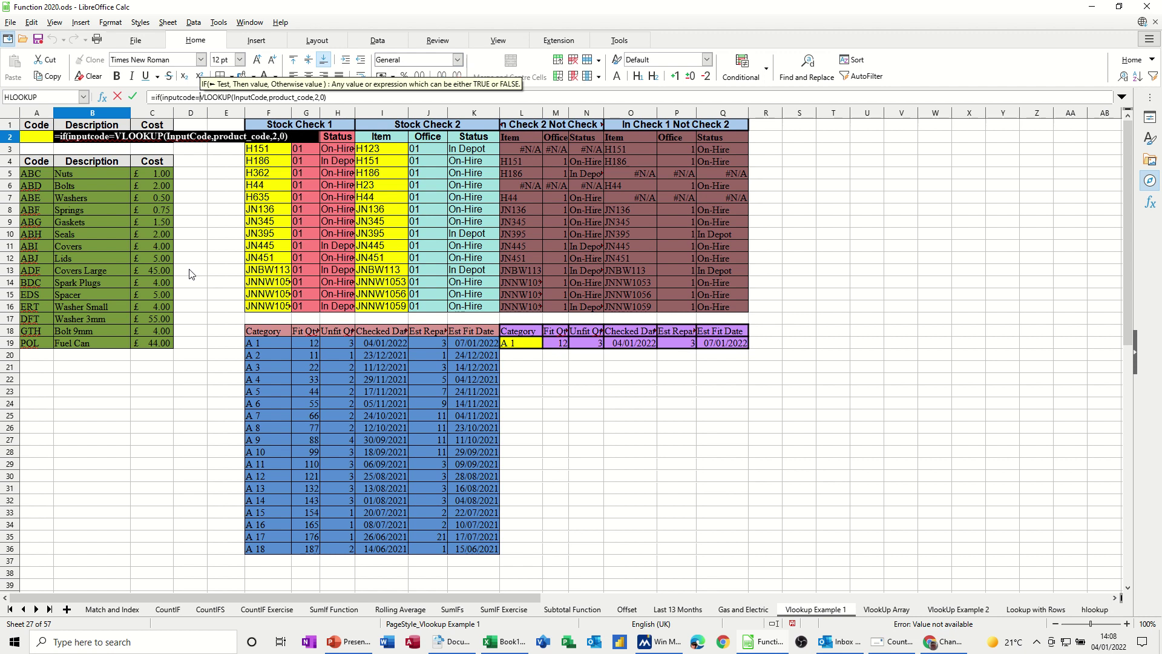
type("0")
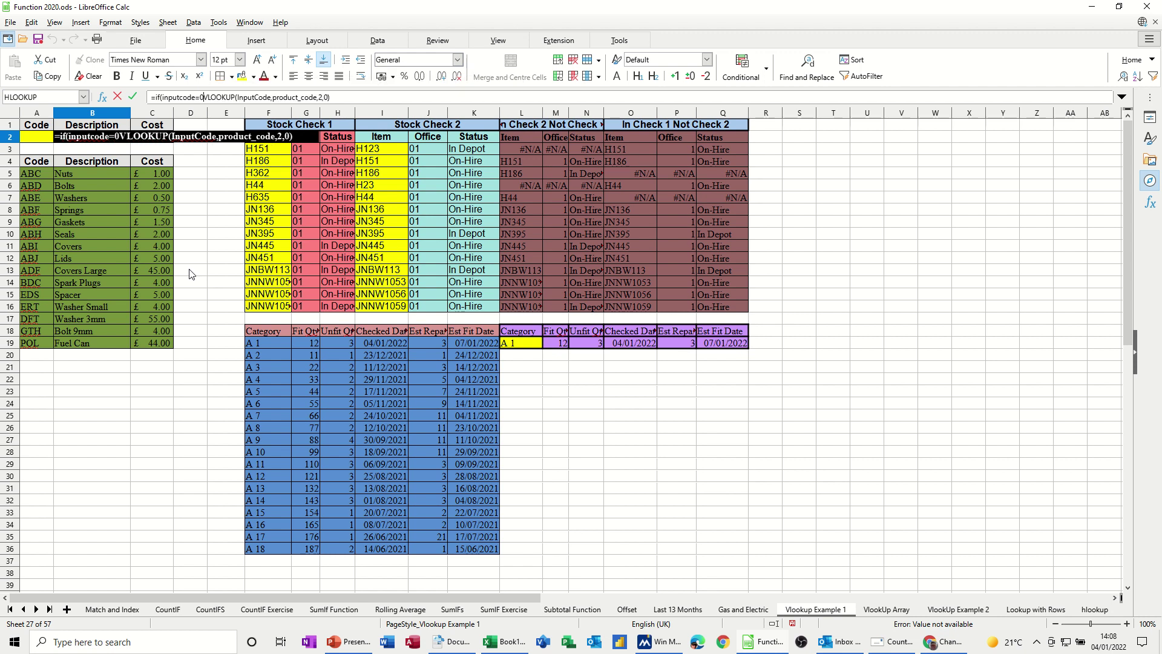
type(",")
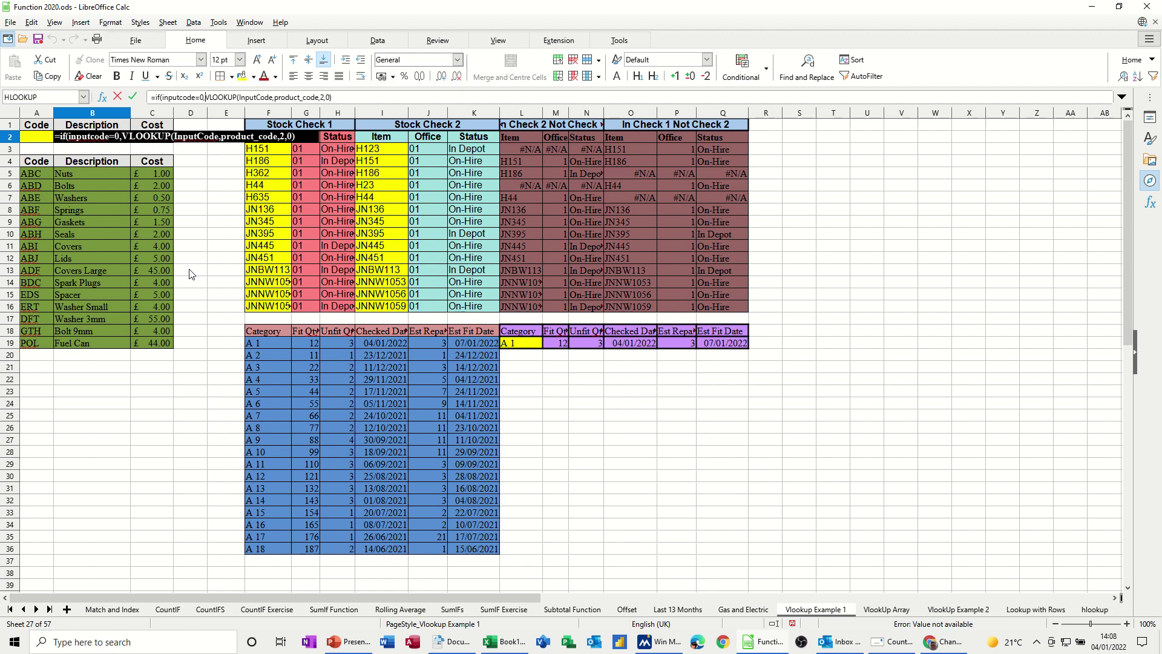
type("\"\"")
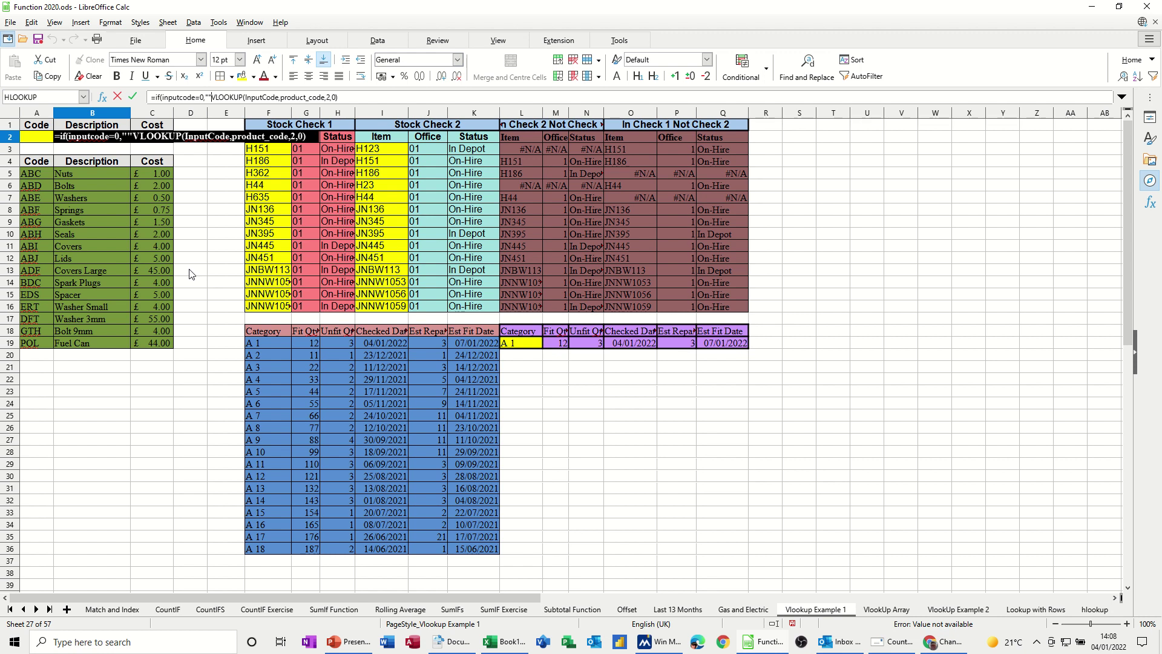
type(",")
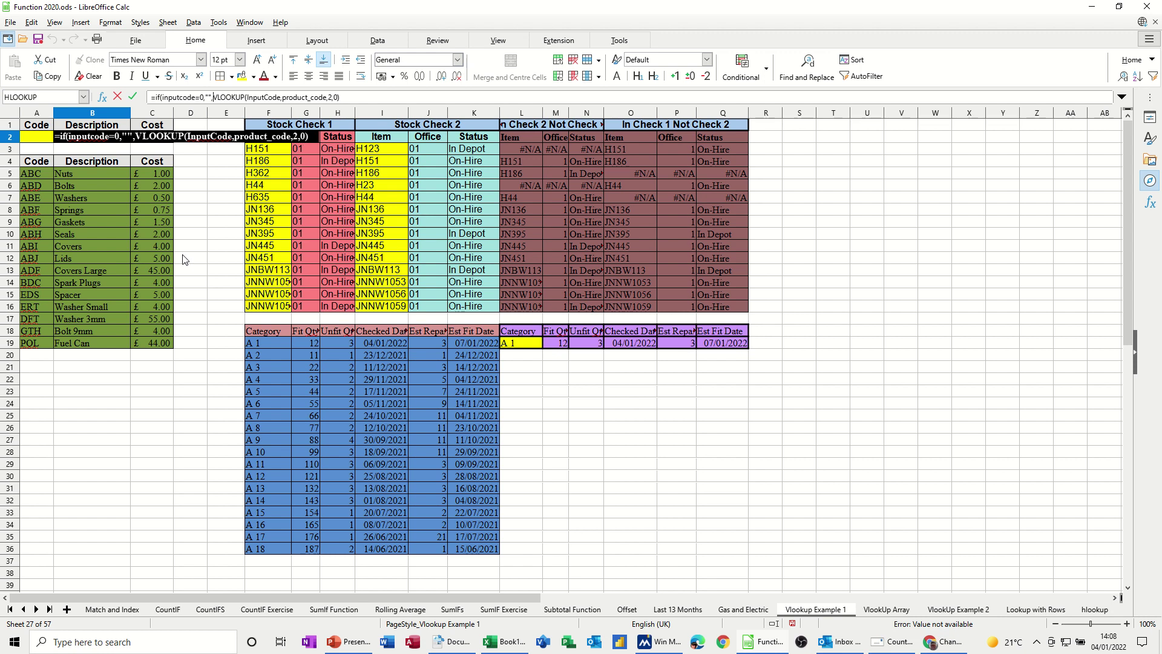
left_click(352, 95)
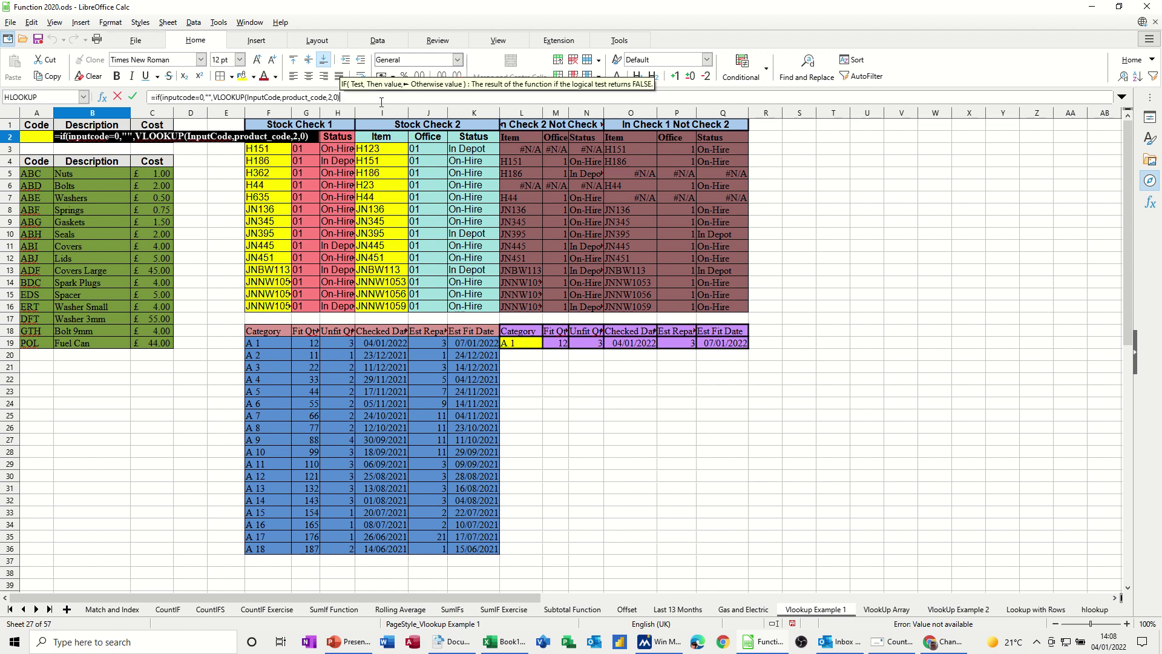
type(")")
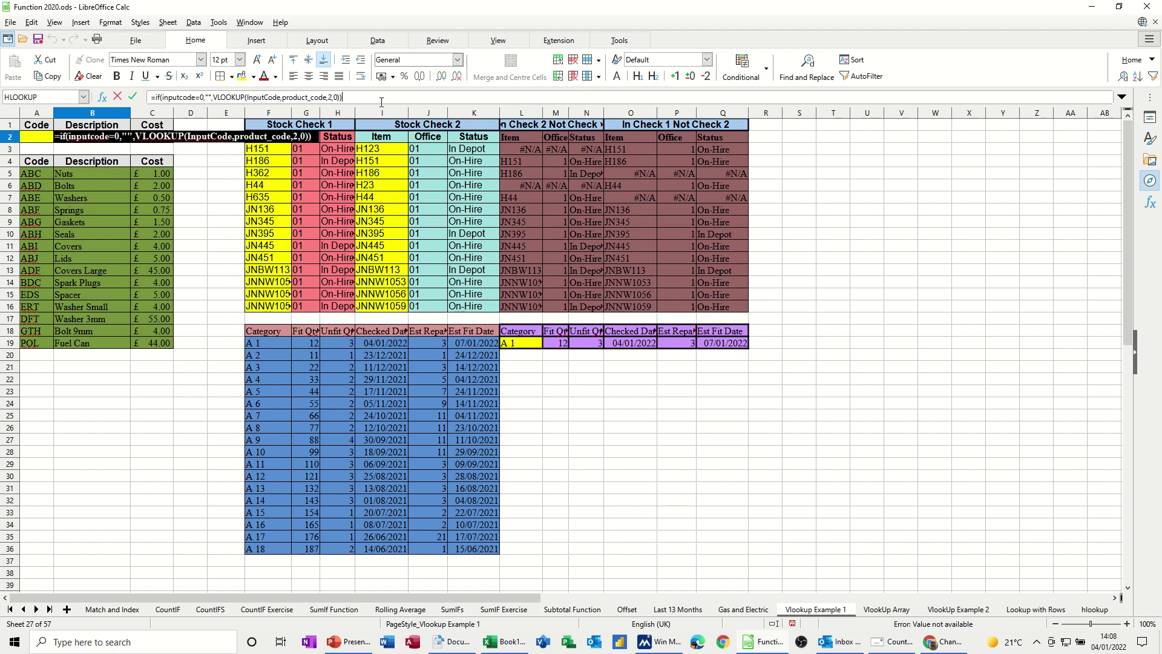
left_click(133, 97)
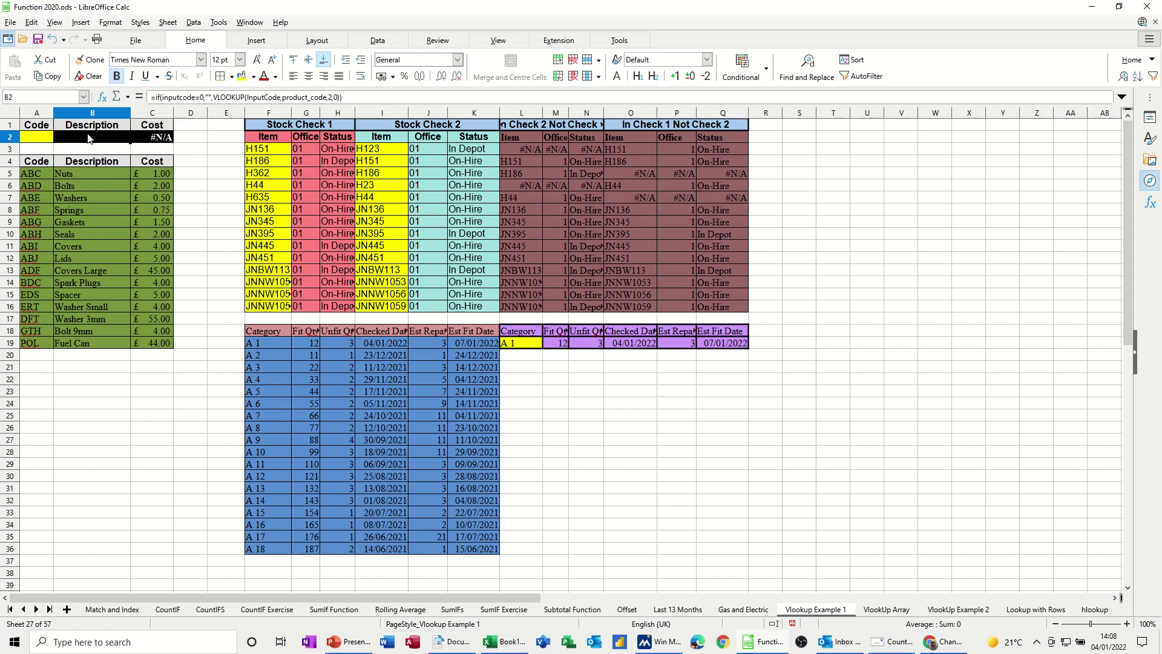
- Change C2's IF-wrapped lookup to column 3 and format it as currency
left_click(159, 144, "shift")
left_click(159, 144)
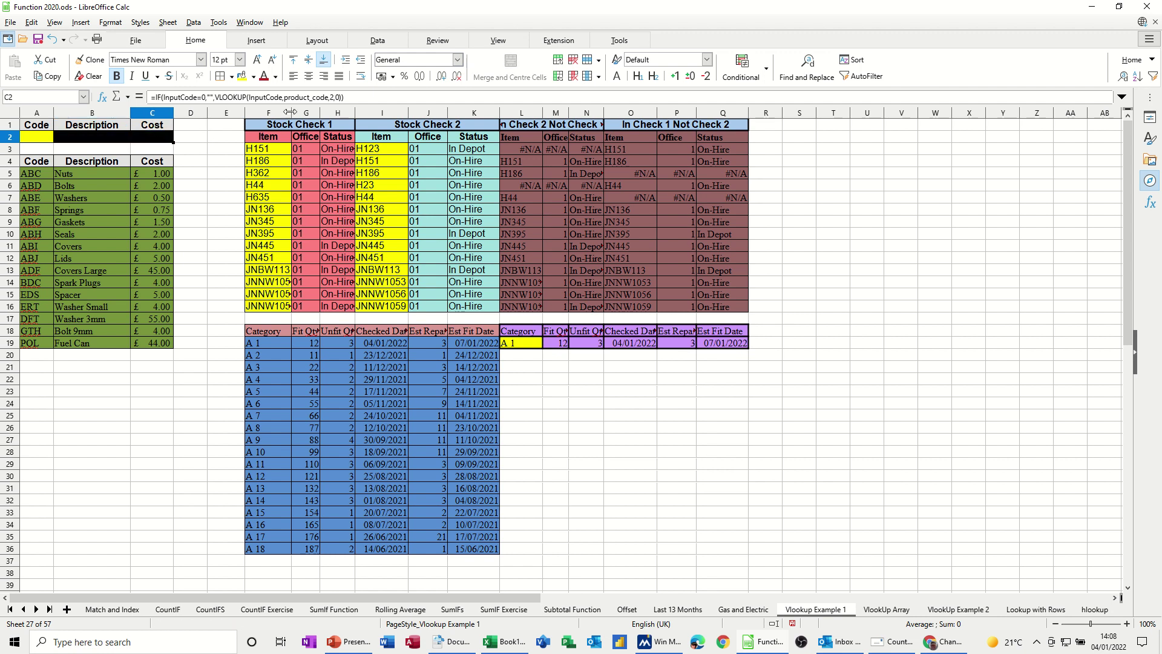
left_click(331, 97)
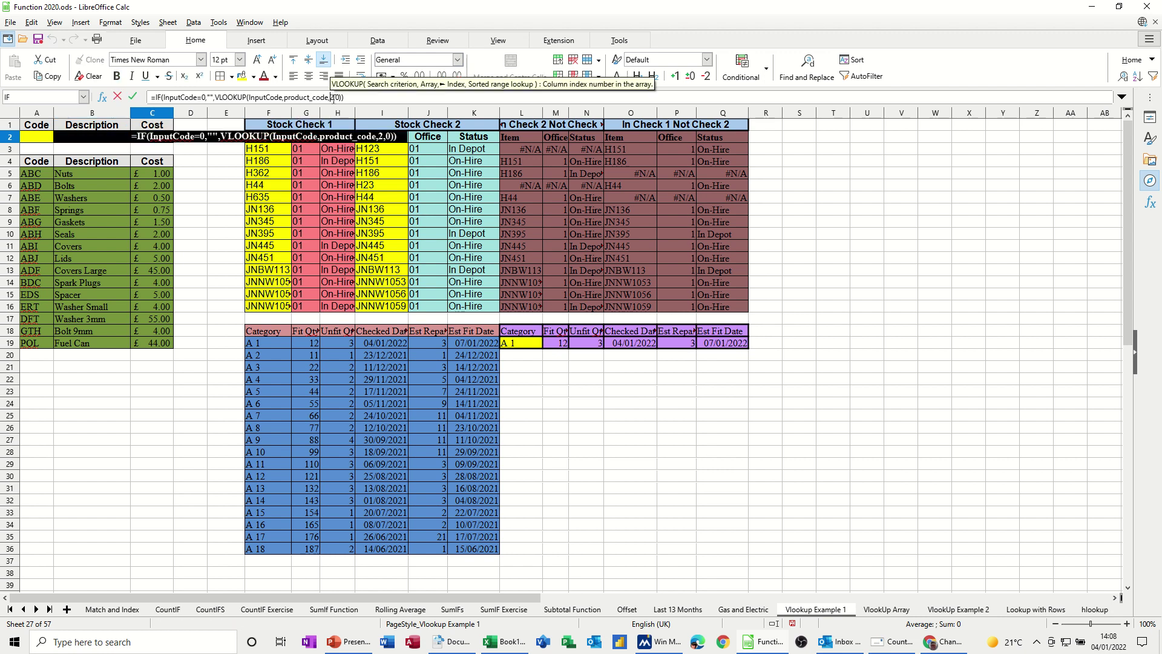
key("BackSpace")
type("3")
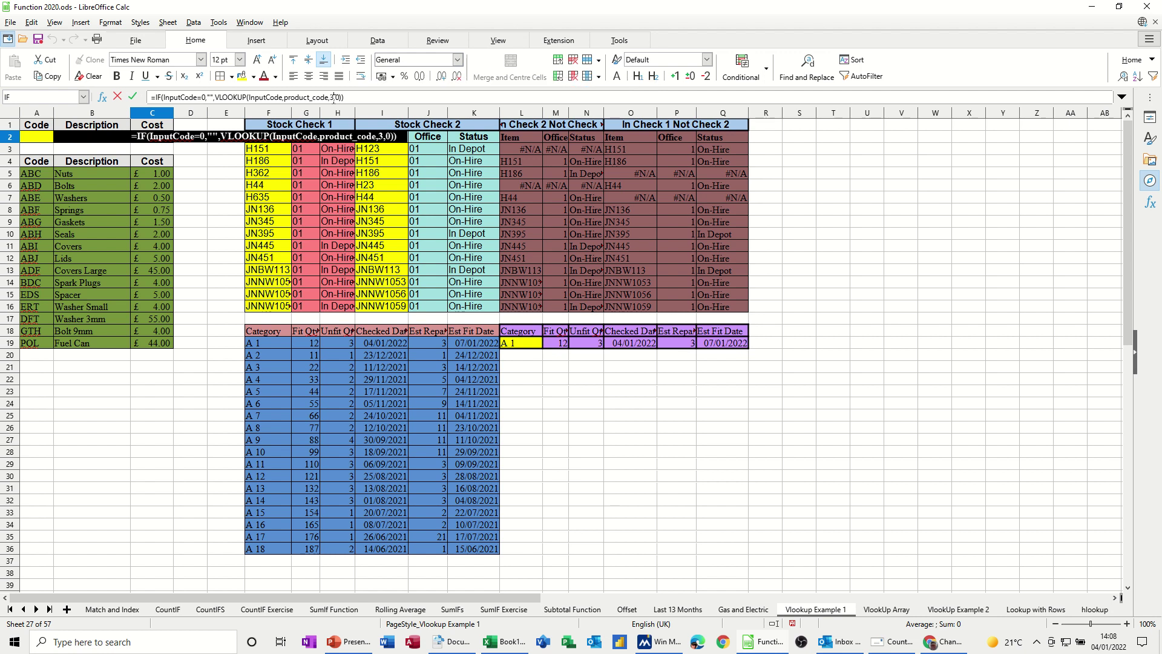
left_click(133, 97)
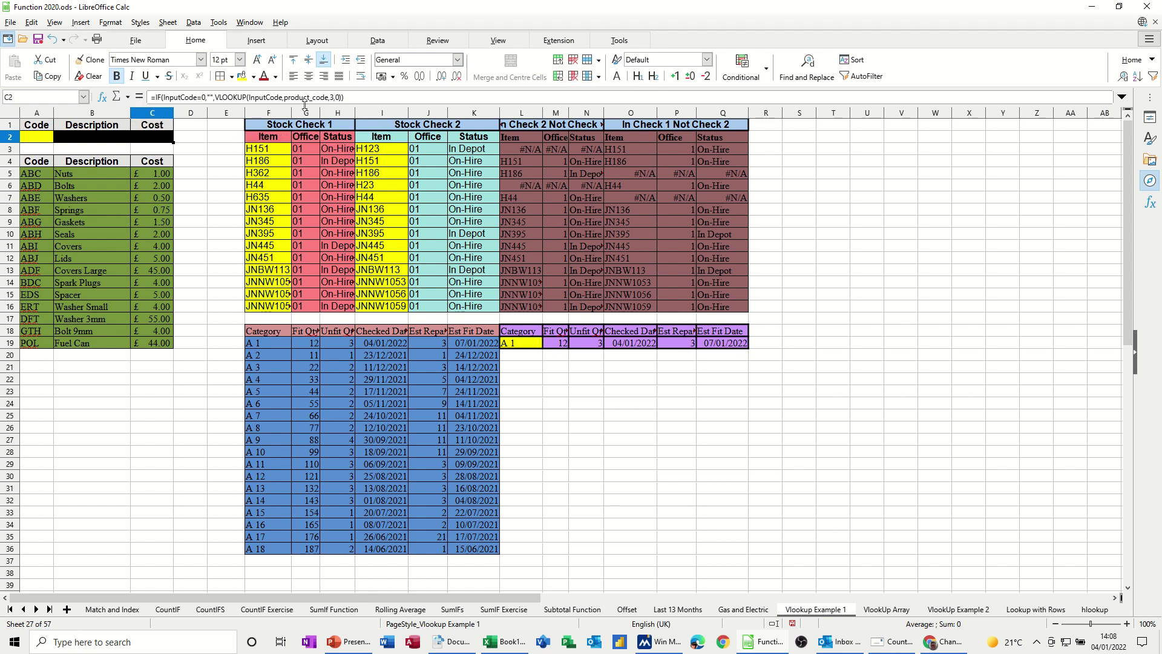
left_click(381, 77)
- Choose code ABC in A2 and format C2's £1.00 cost as currency
left_click(40, 138)
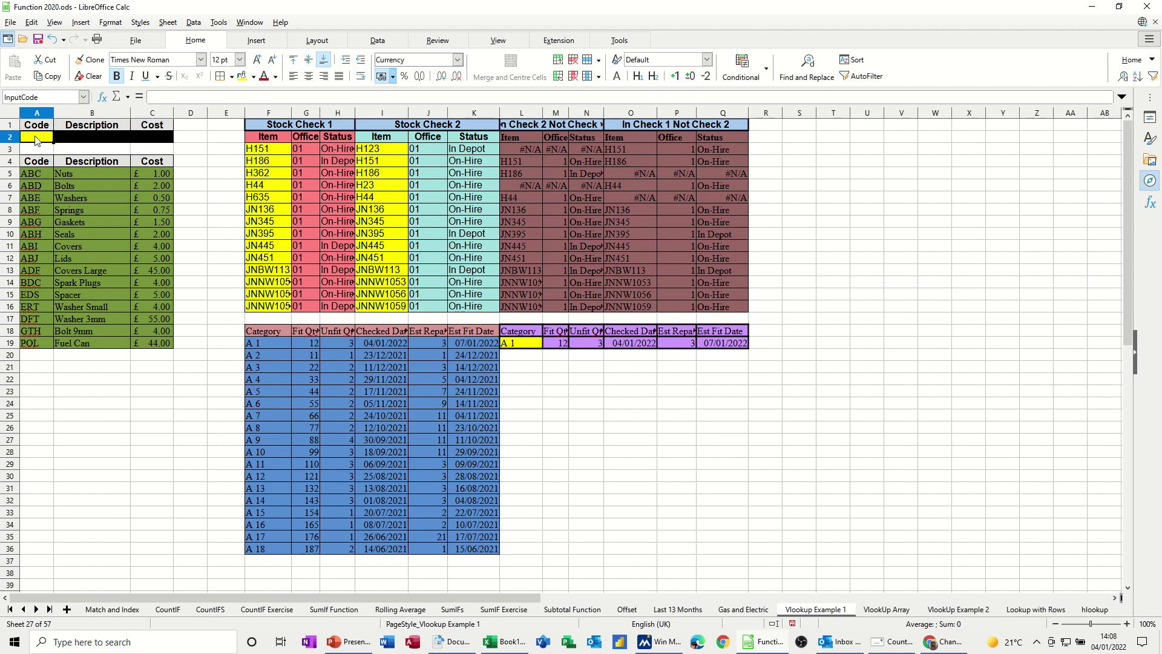
left_click(58, 137)
left_click(37, 149)
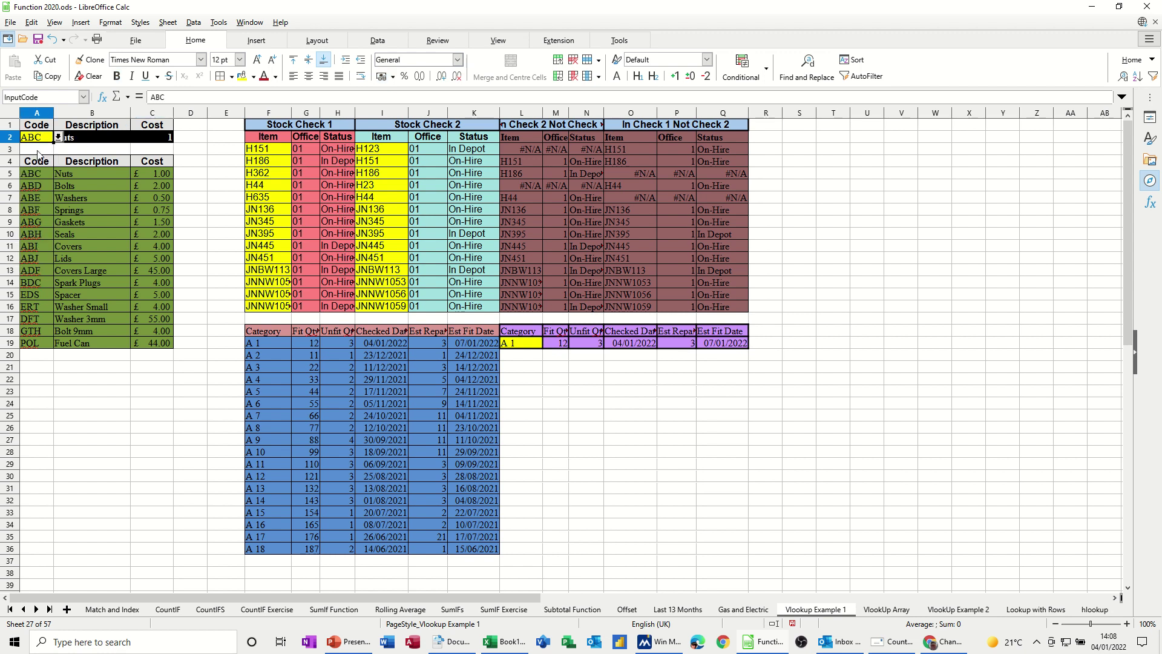
left_click(152, 141)
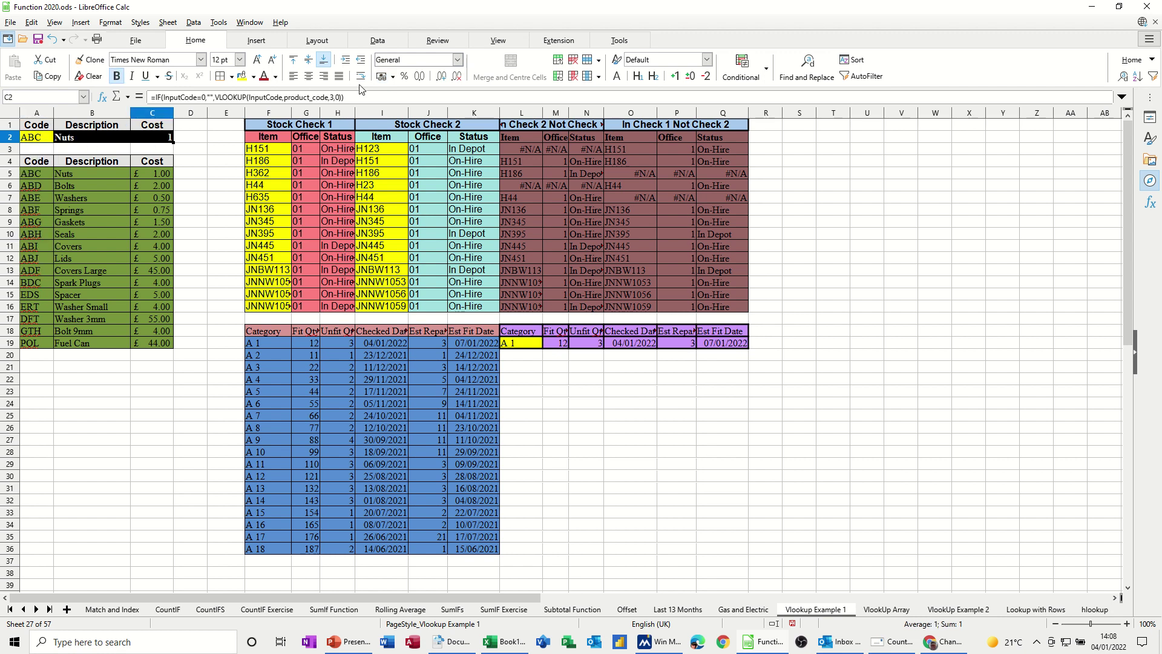
left_click(381, 77)
- Try code ABF (£0.75), then delete A2's code so B2 and C2 go blank
left_click(48, 139)
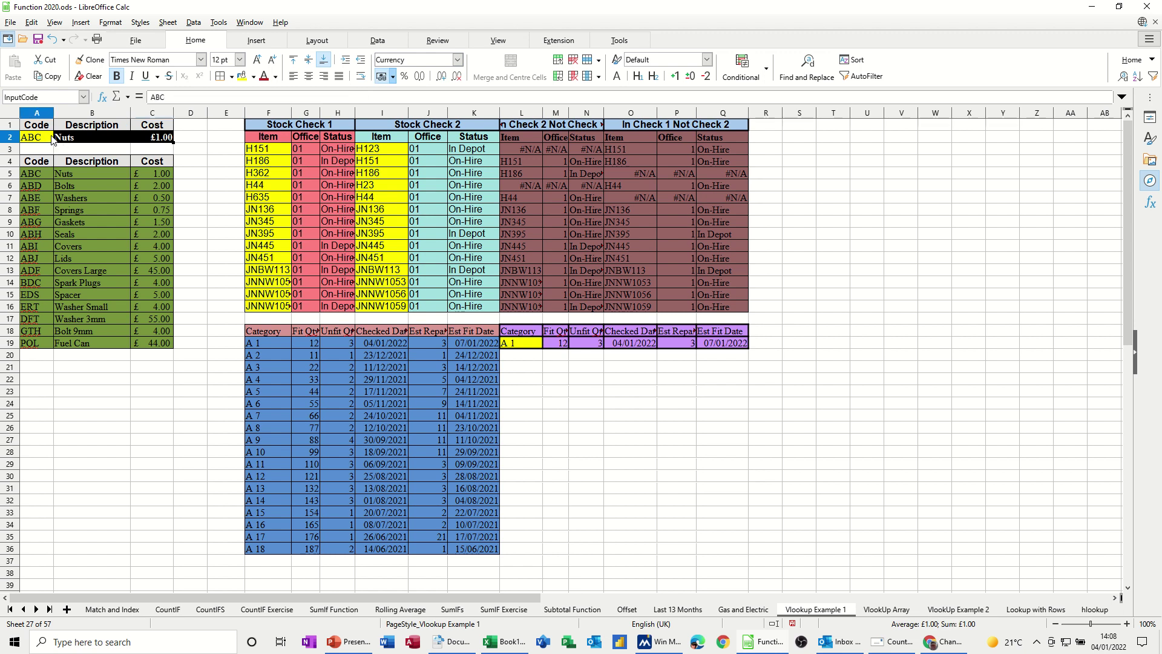
left_click(58, 137)
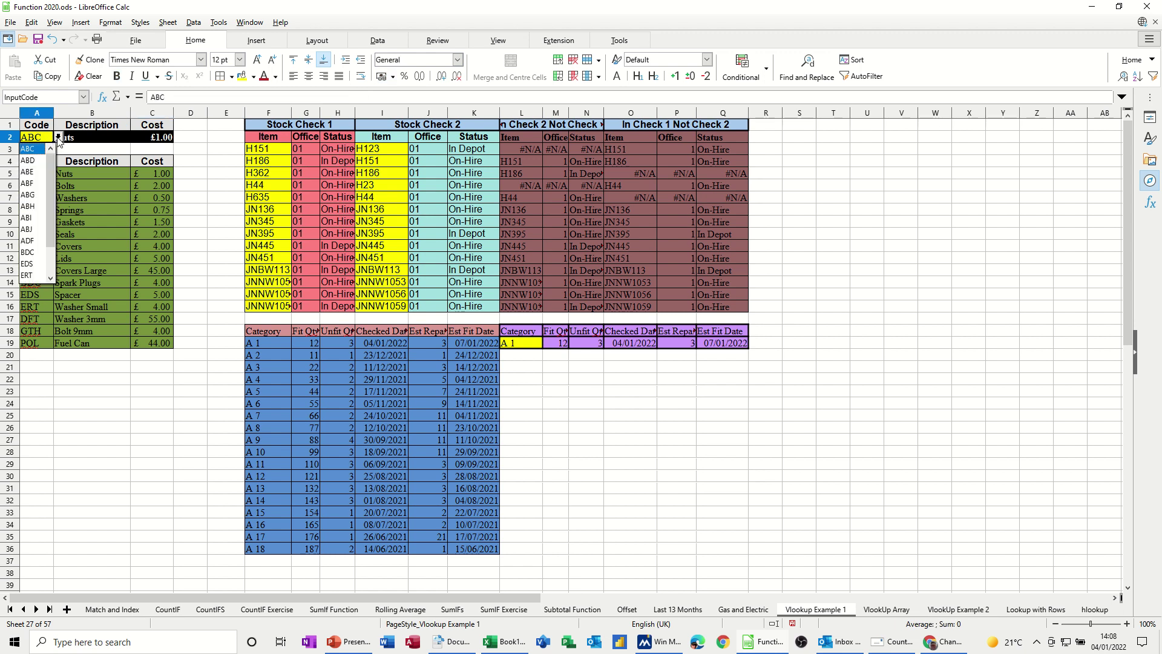
left_click(27, 183)
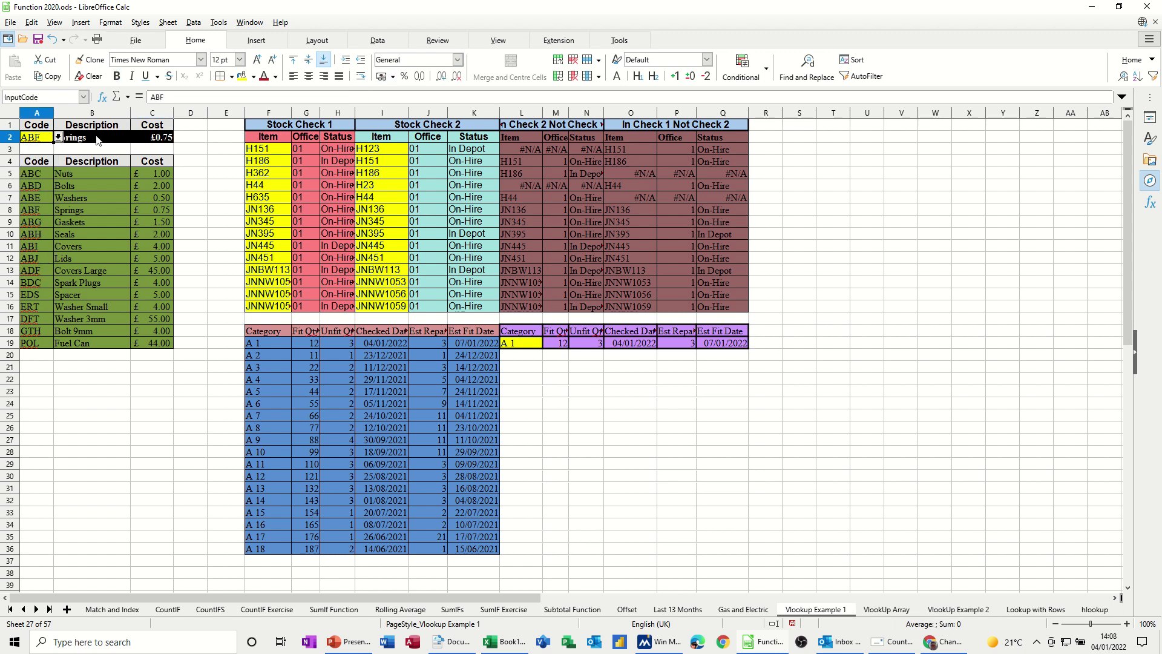
left_click(98, 139)
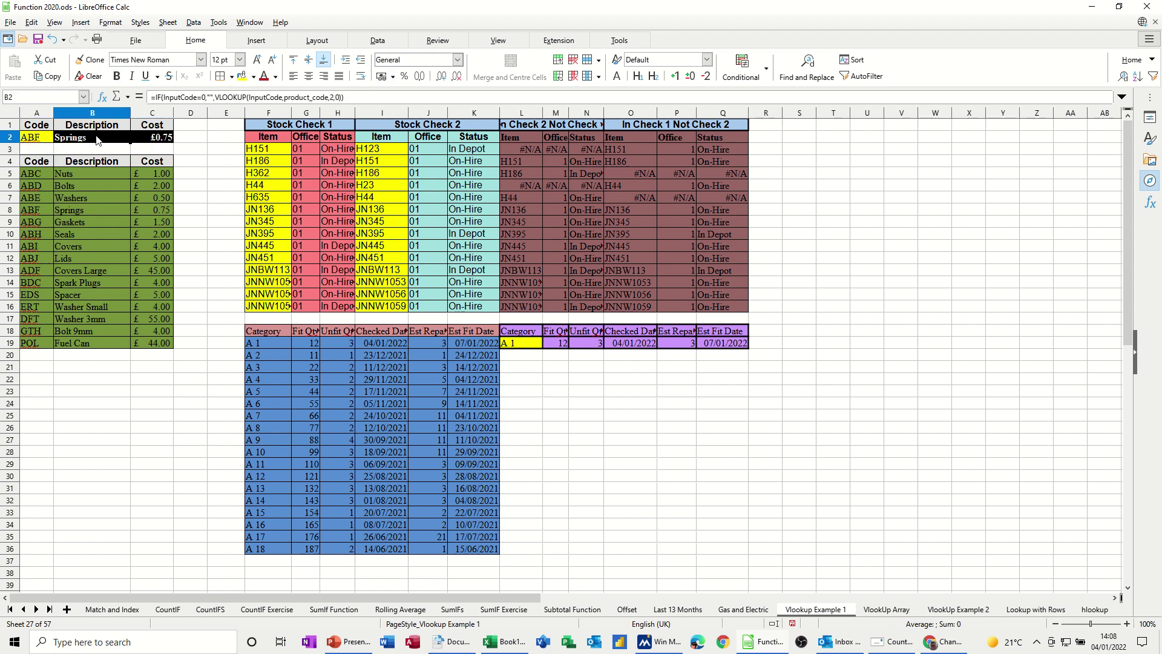
left_click(40, 139)
key("Delete")
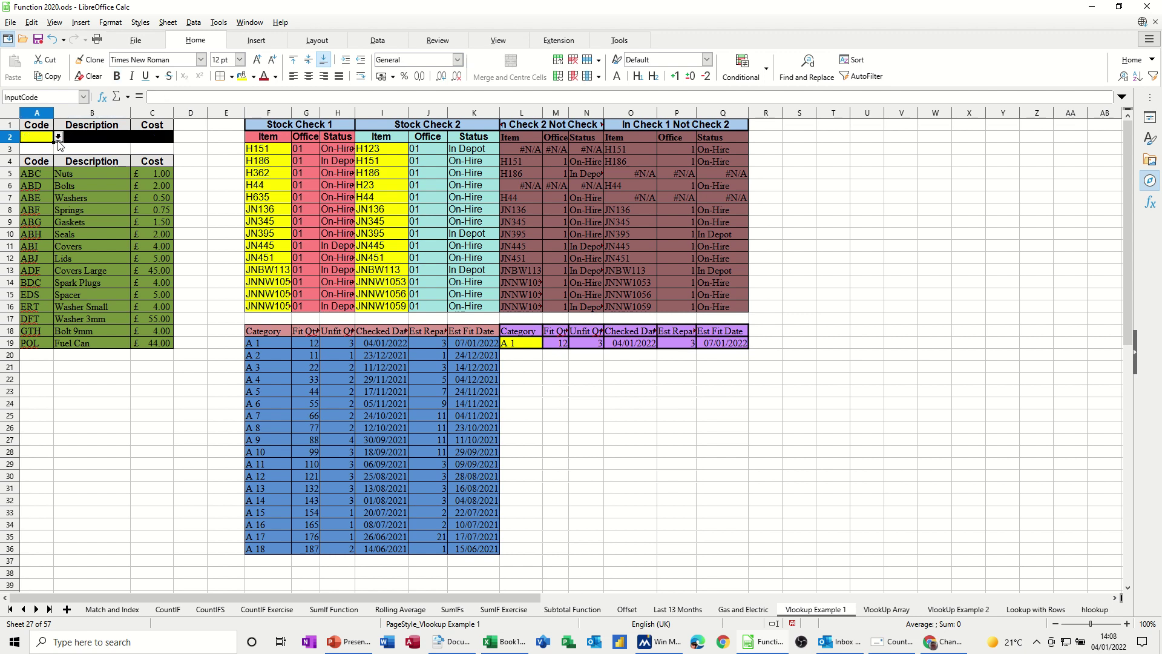
- Review the blank-safe lookup formula in B2, then save Function 2020.ods
left_click(103, 139)
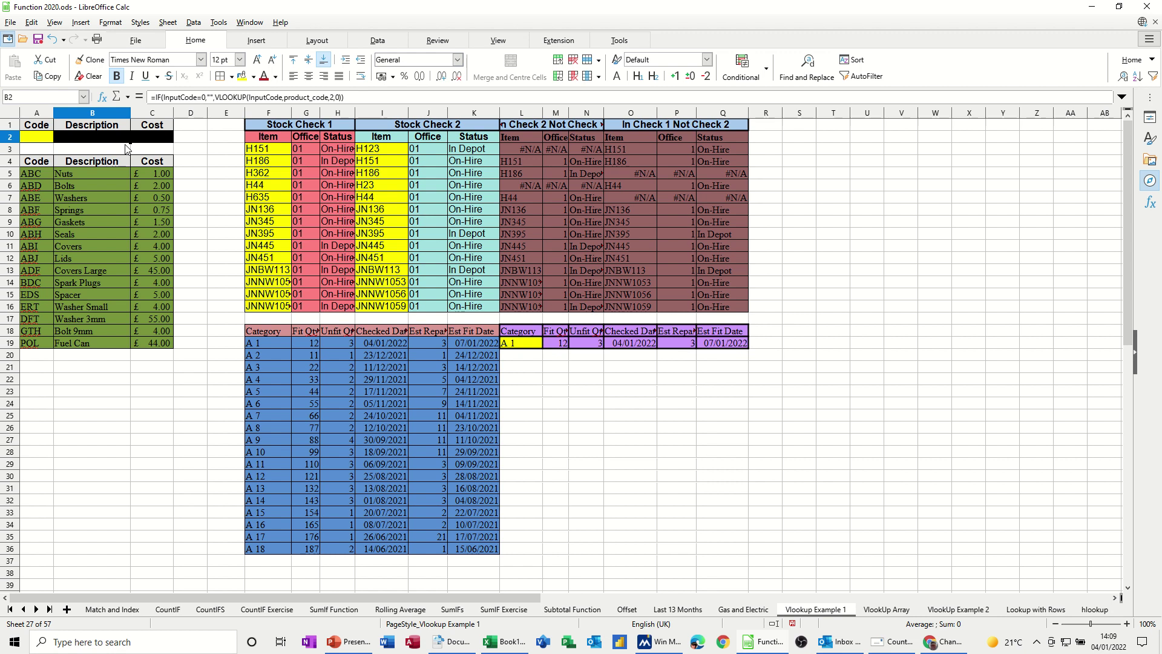
key("ctrl+s")
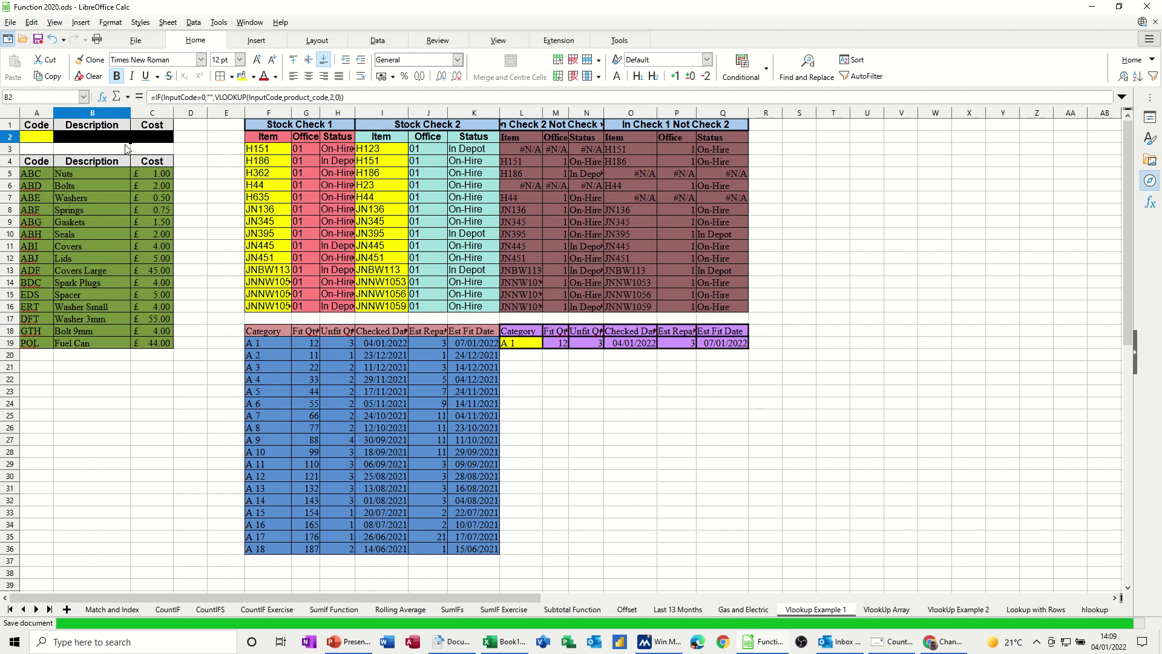